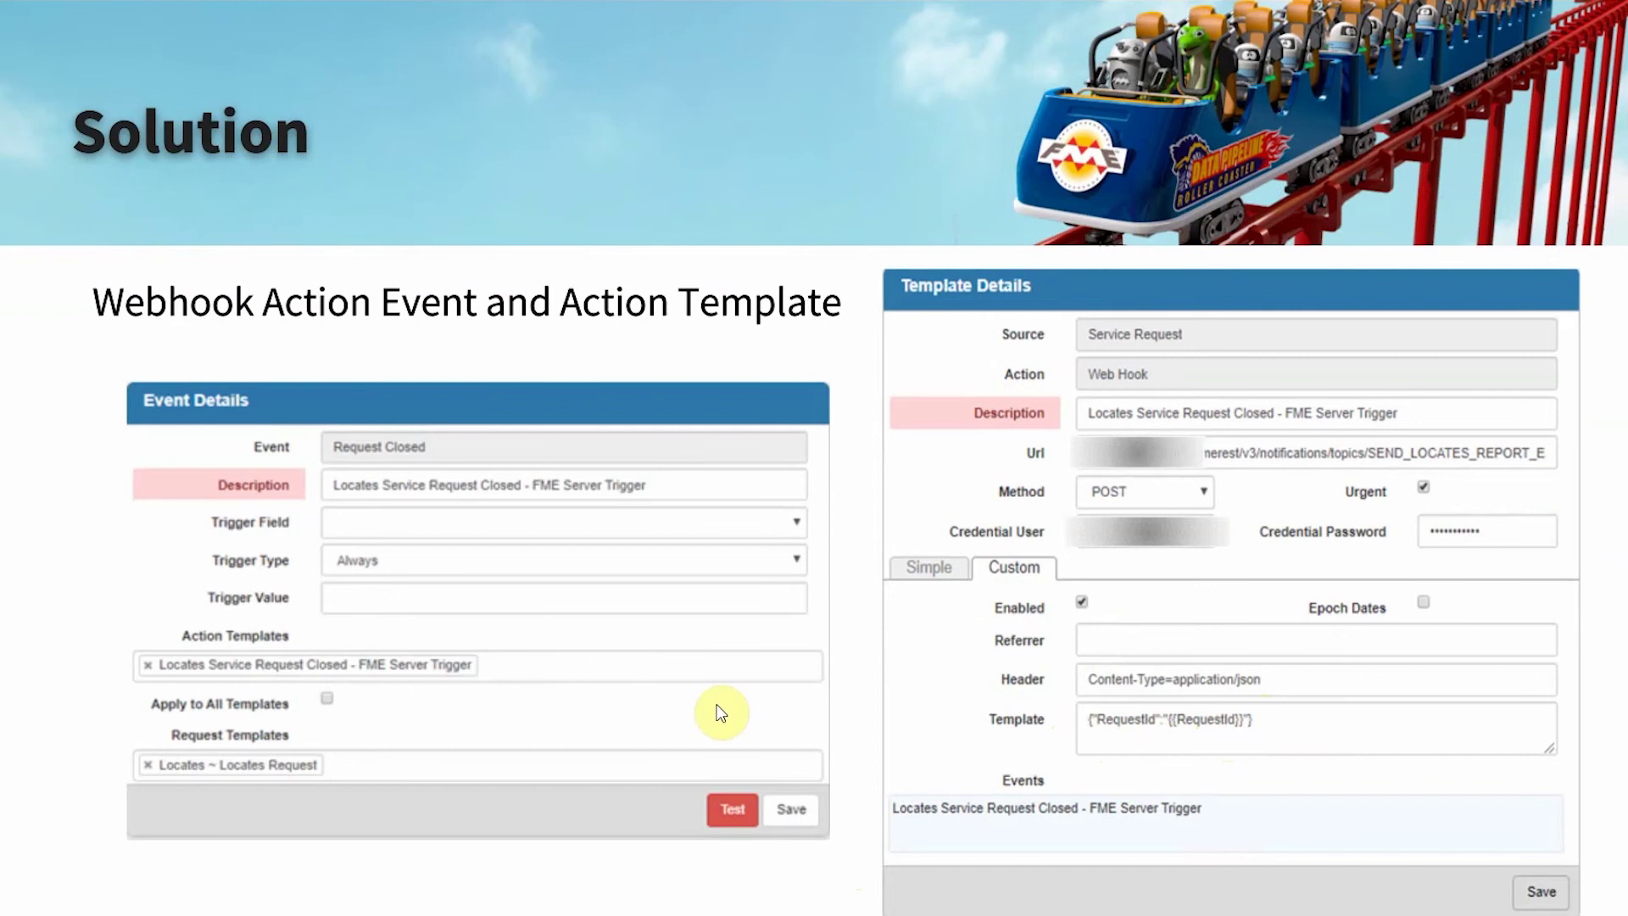
Step: Advance the slideshow to the Workspace Demo slide and switch to the workspace in FME Workbench
{"action": "left_click", "coordinate": [720, 713]}
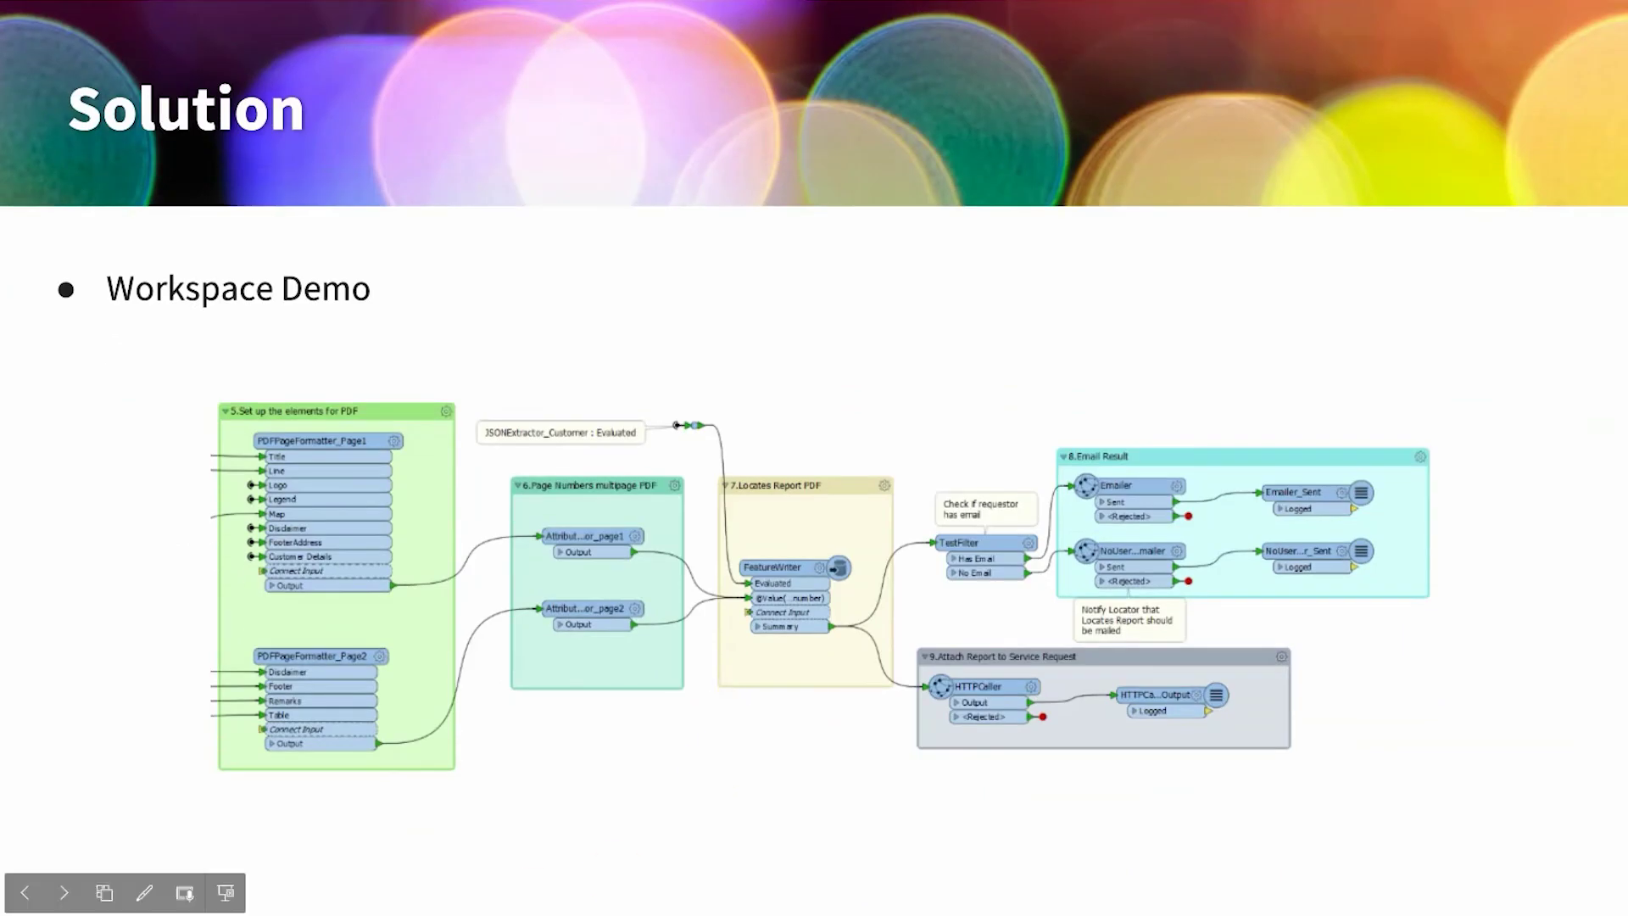
{"action": "mouse_move", "coordinate": [450, 899]}
{"action": "left_click", "coordinate": [431, 874]}
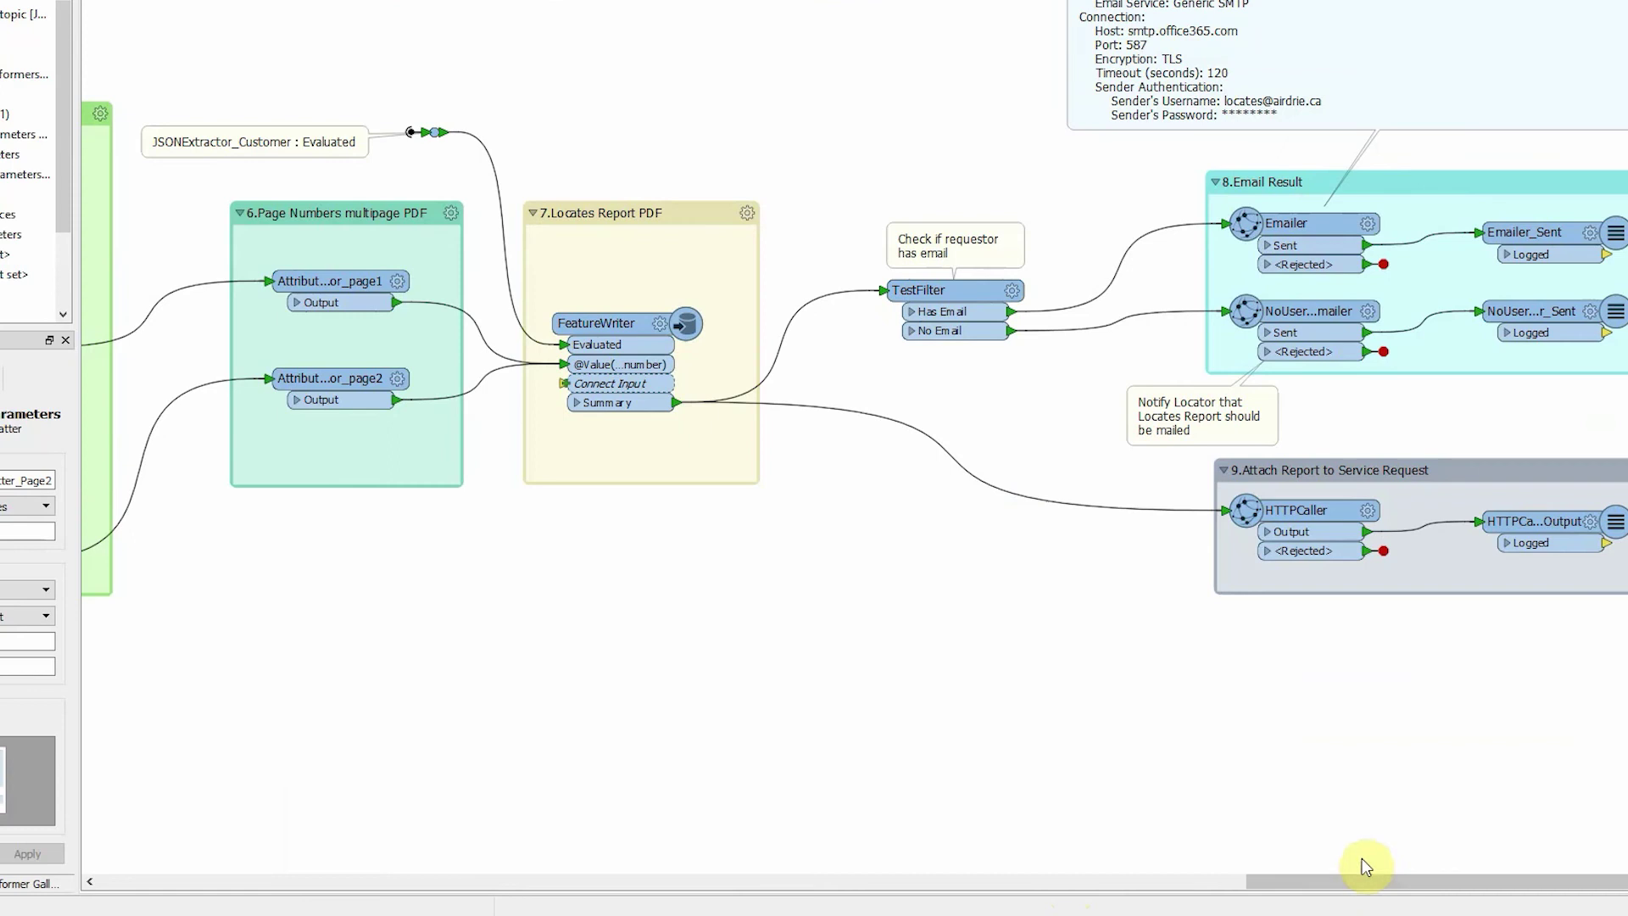
Step: Examine the JSON Reader and File Checker section and the Read Data, Create Title, Signature section of the workspace
{"action": "left_click_drag", "start_coordinate": [1391, 892], "coordinate": [207, 882]}
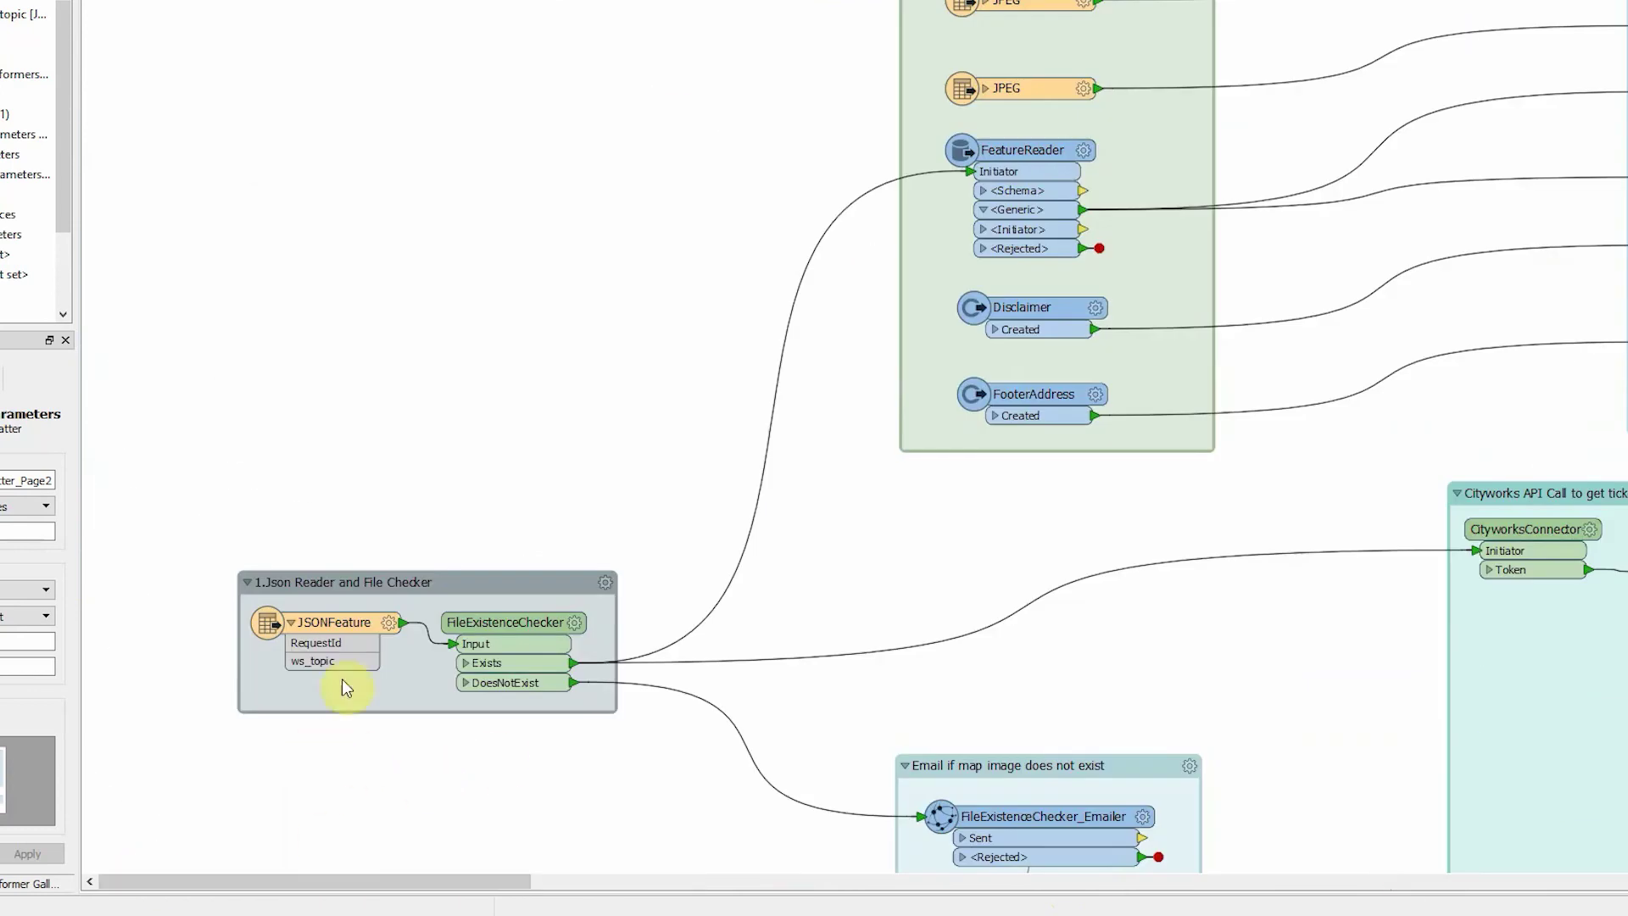
{"action": "mouse_move", "coordinate": [359, 627]}
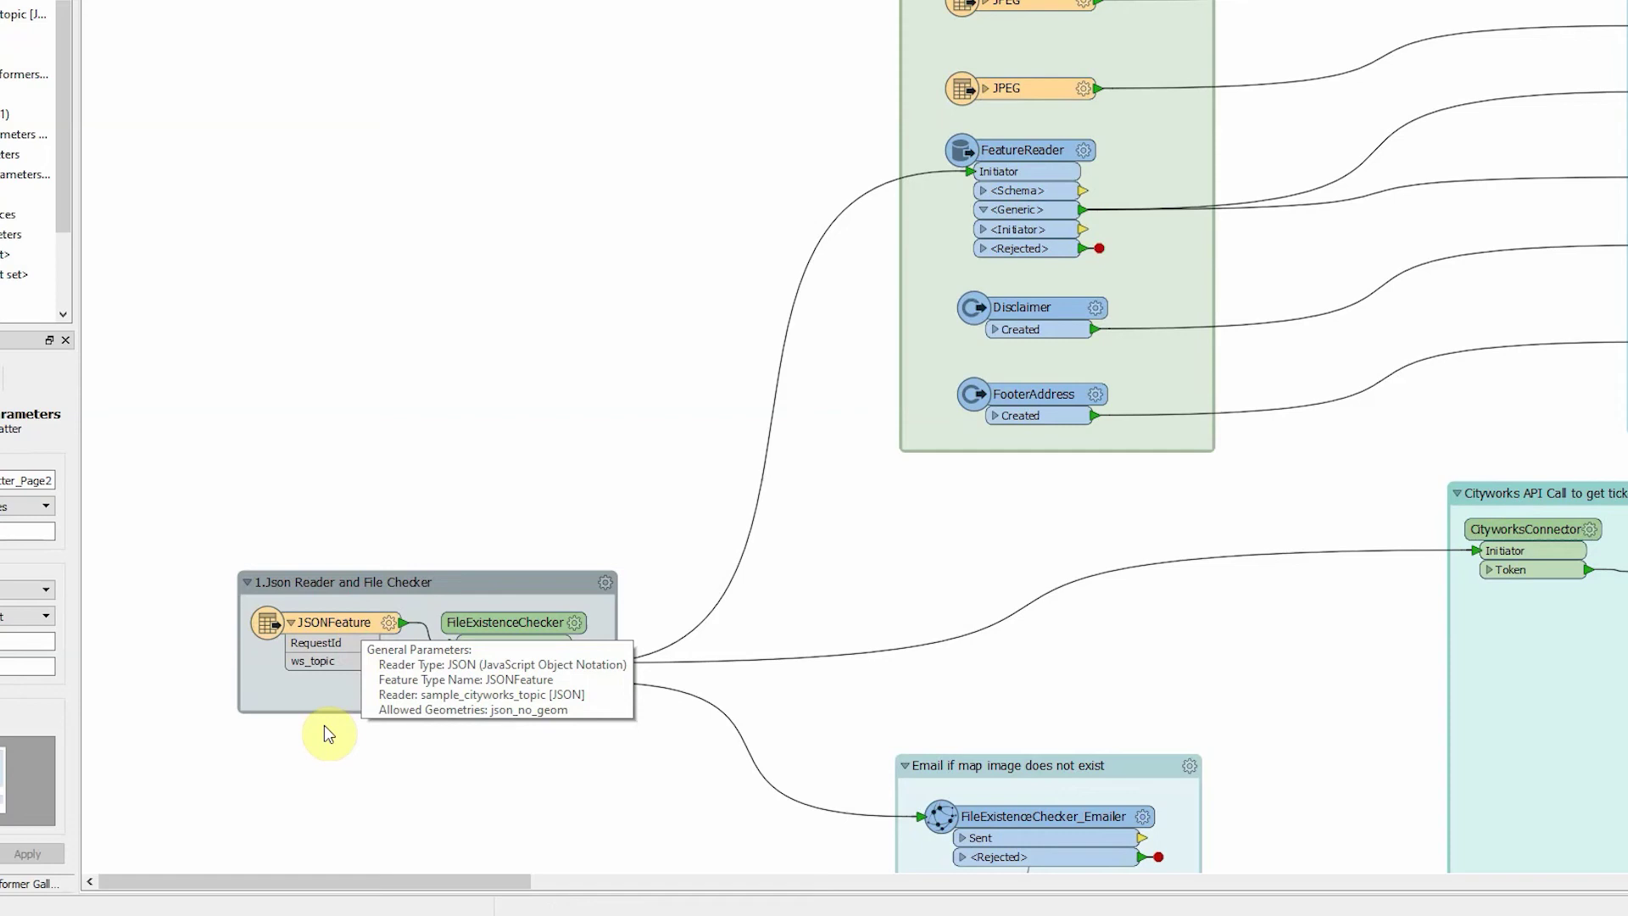
{"action": "left_click", "coordinate": [491, 748]}
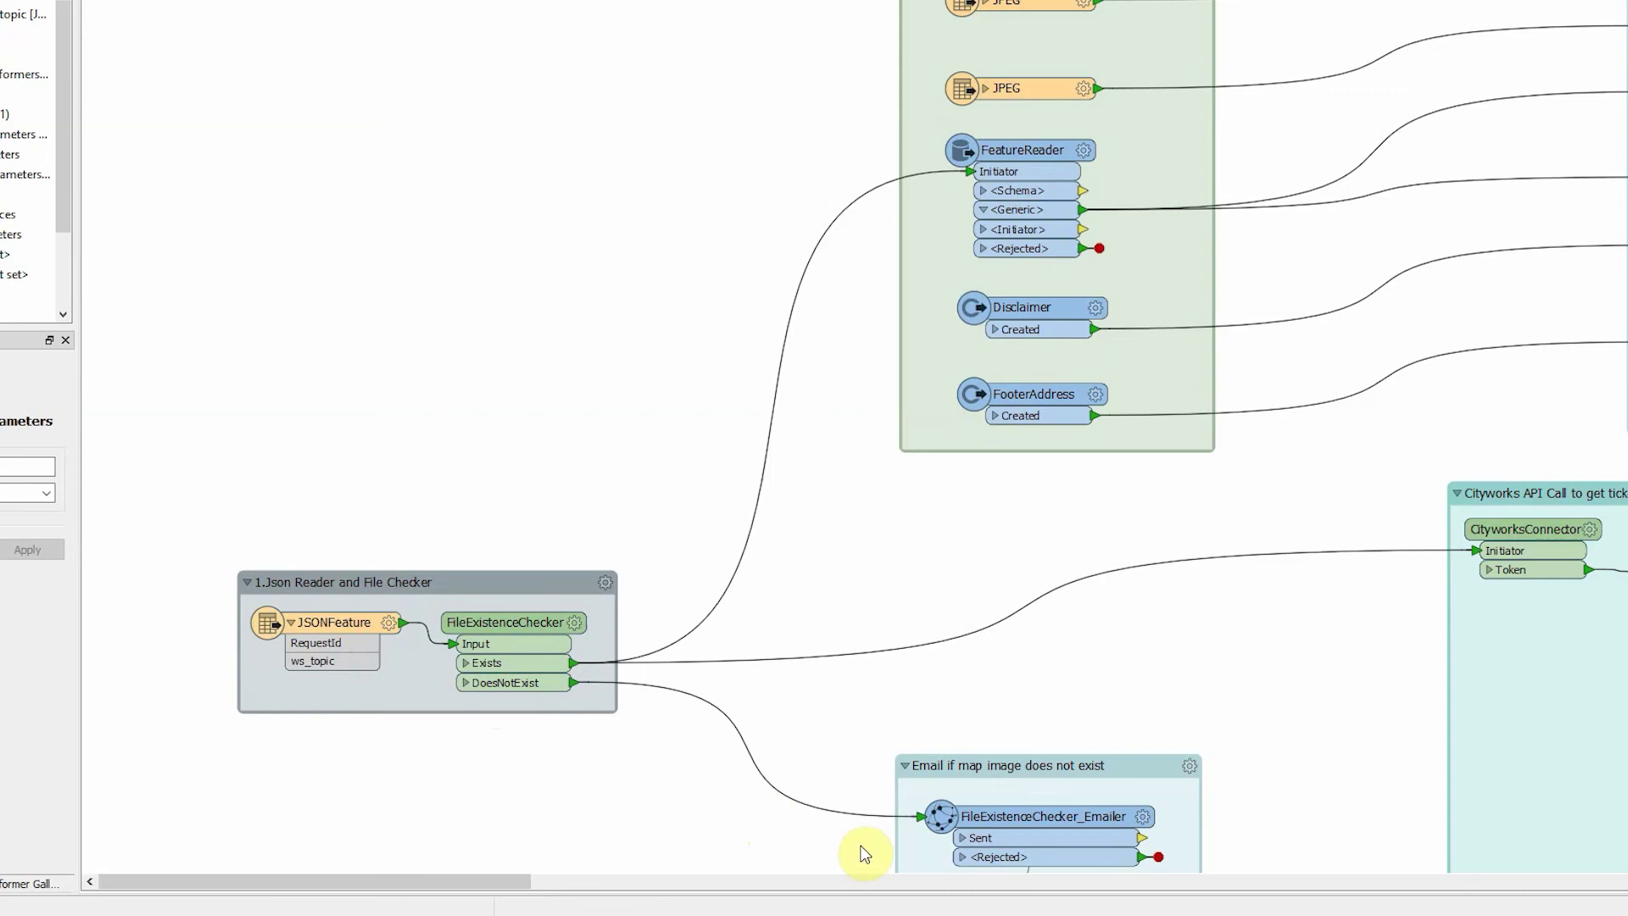
{"action": "left_click_drag", "start_coordinate": [425, 882], "coordinate": [514, 877]}
{"action": "scroll", "coordinate": [447, 594], "scroll_direction": "up", "scroll_amount": 3}
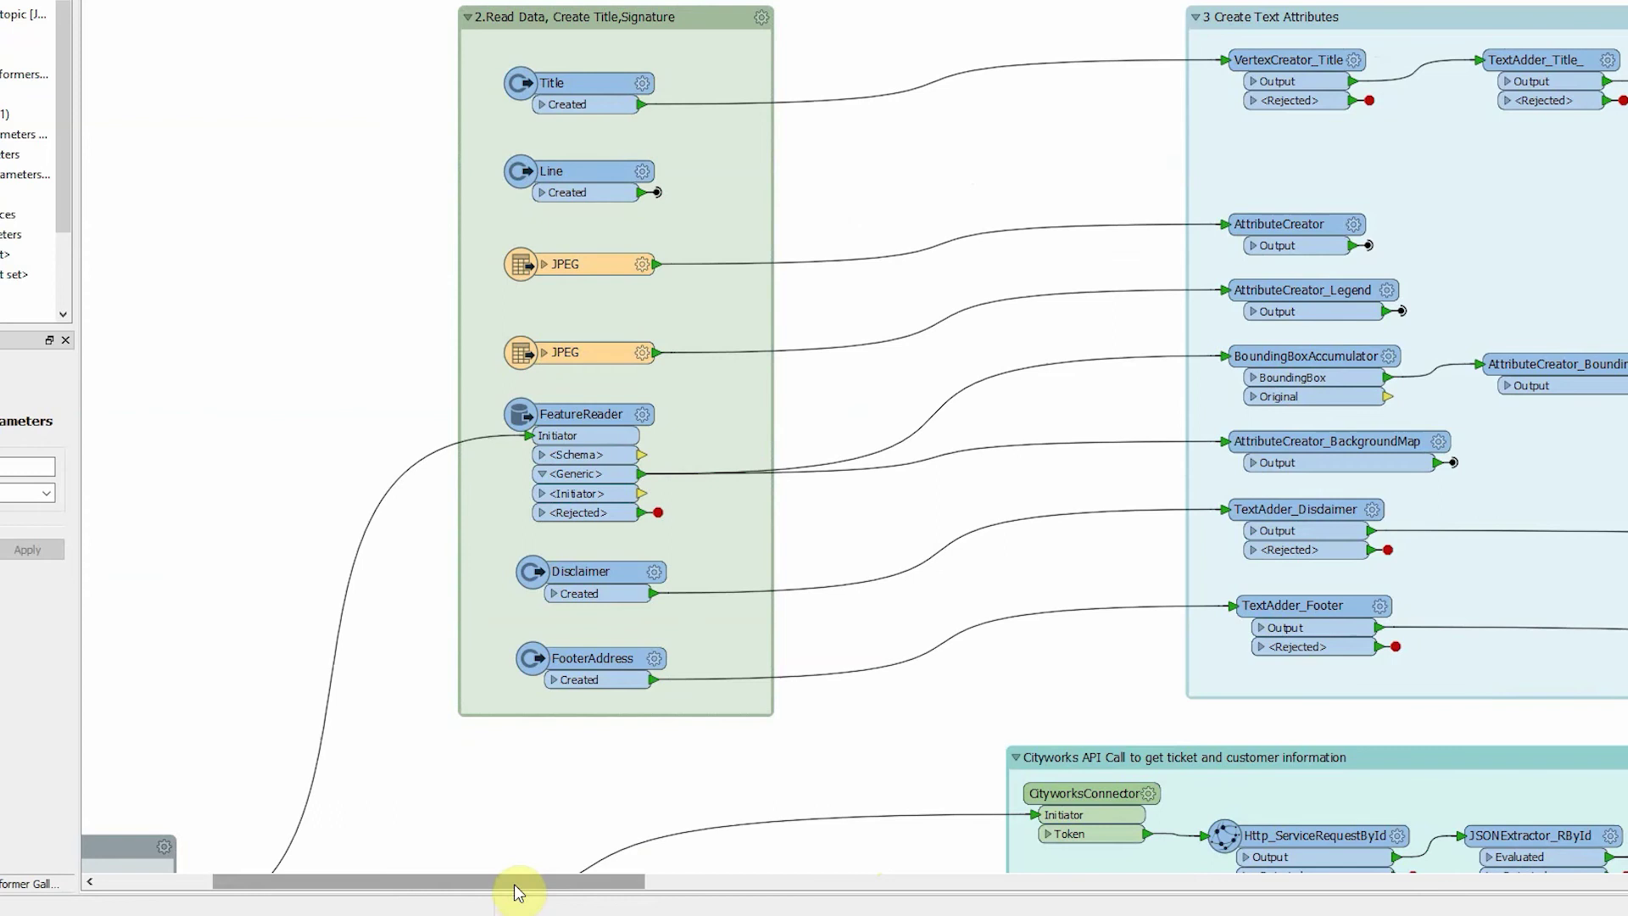
Step: Review the page object layouts in the PDFPageFormatter_Page1 and PDFPageFormatter_Page2 parameters, cancelling both dialogs
{"action": "left_click_drag", "start_coordinate": [514, 884], "coordinate": [1251, 909]}
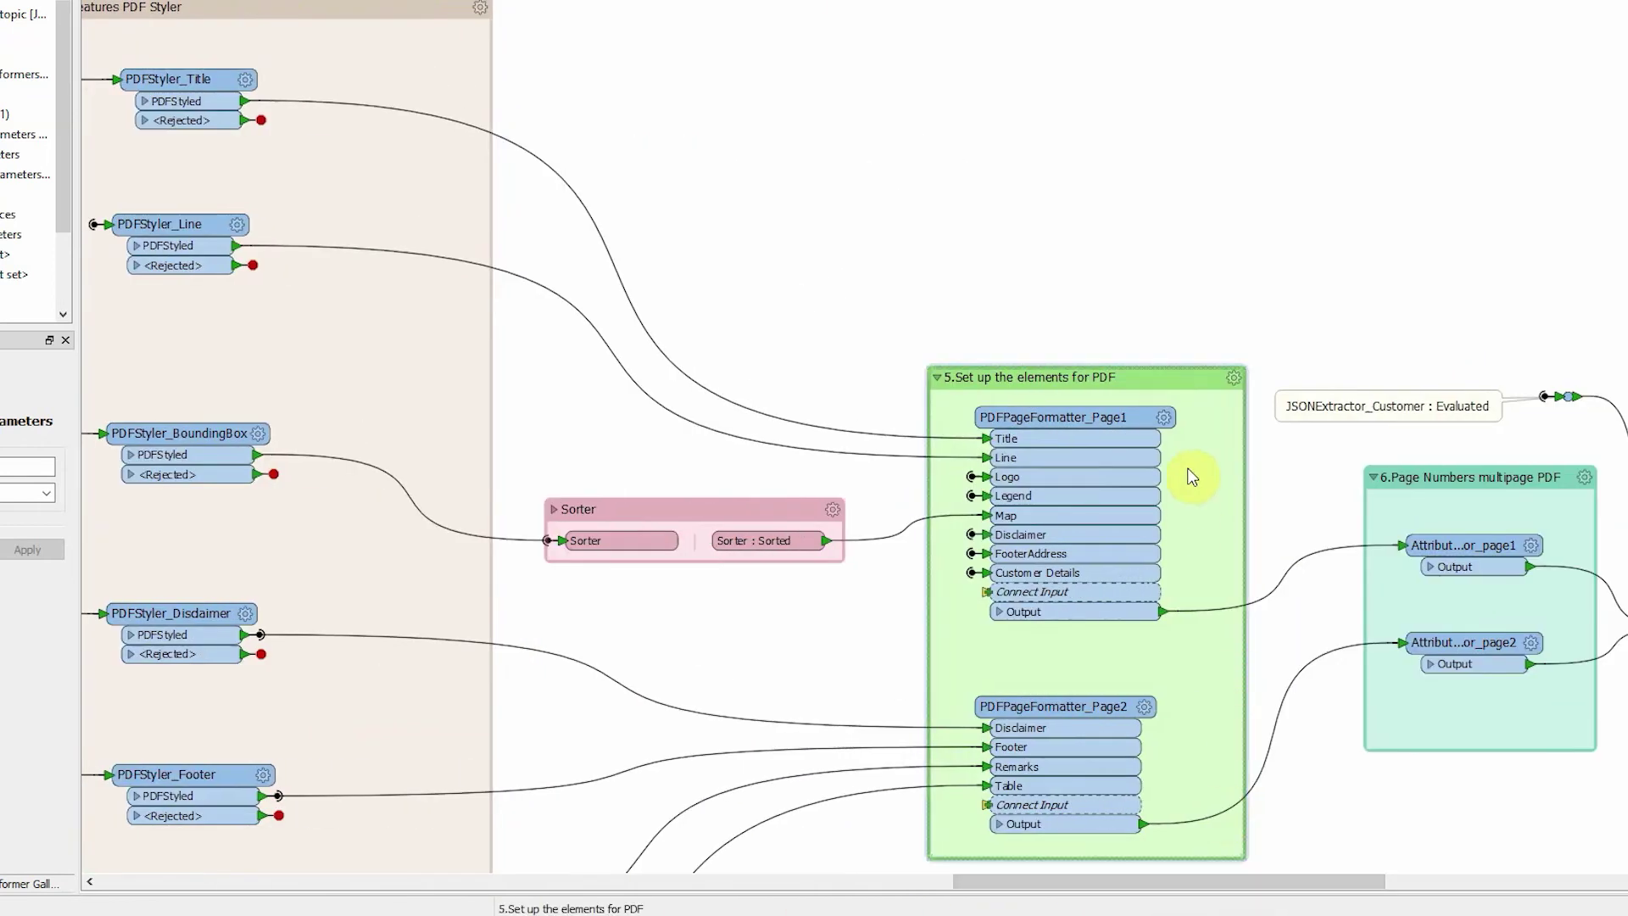
{"action": "left_click", "coordinate": [1163, 412]}
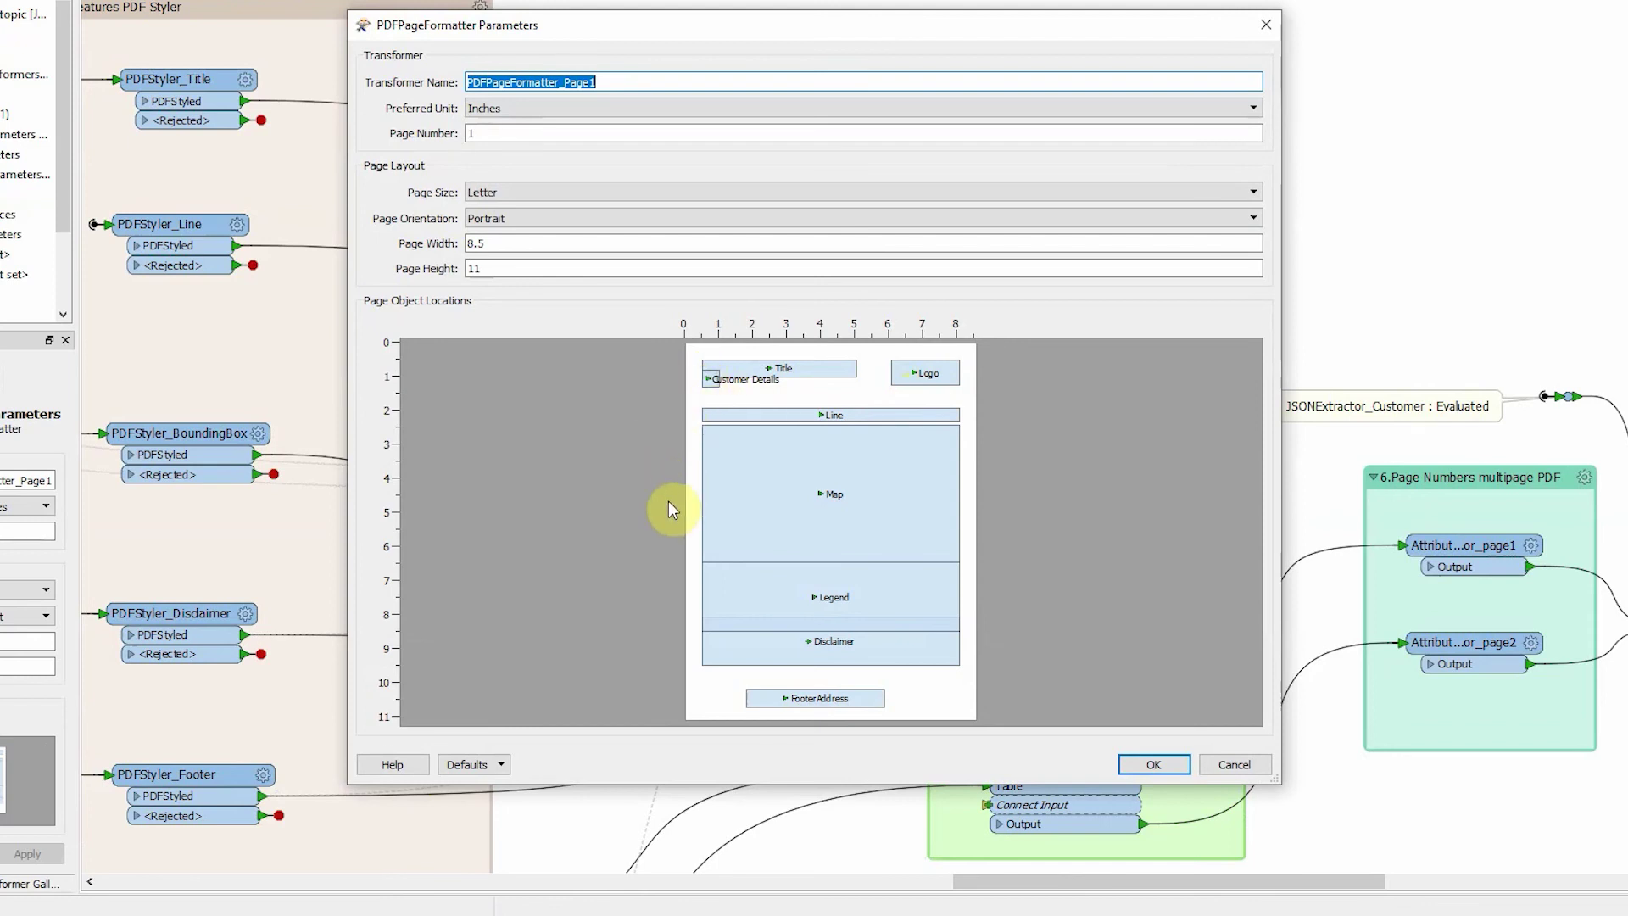
{"action": "left_click", "coordinate": [1235, 764]}
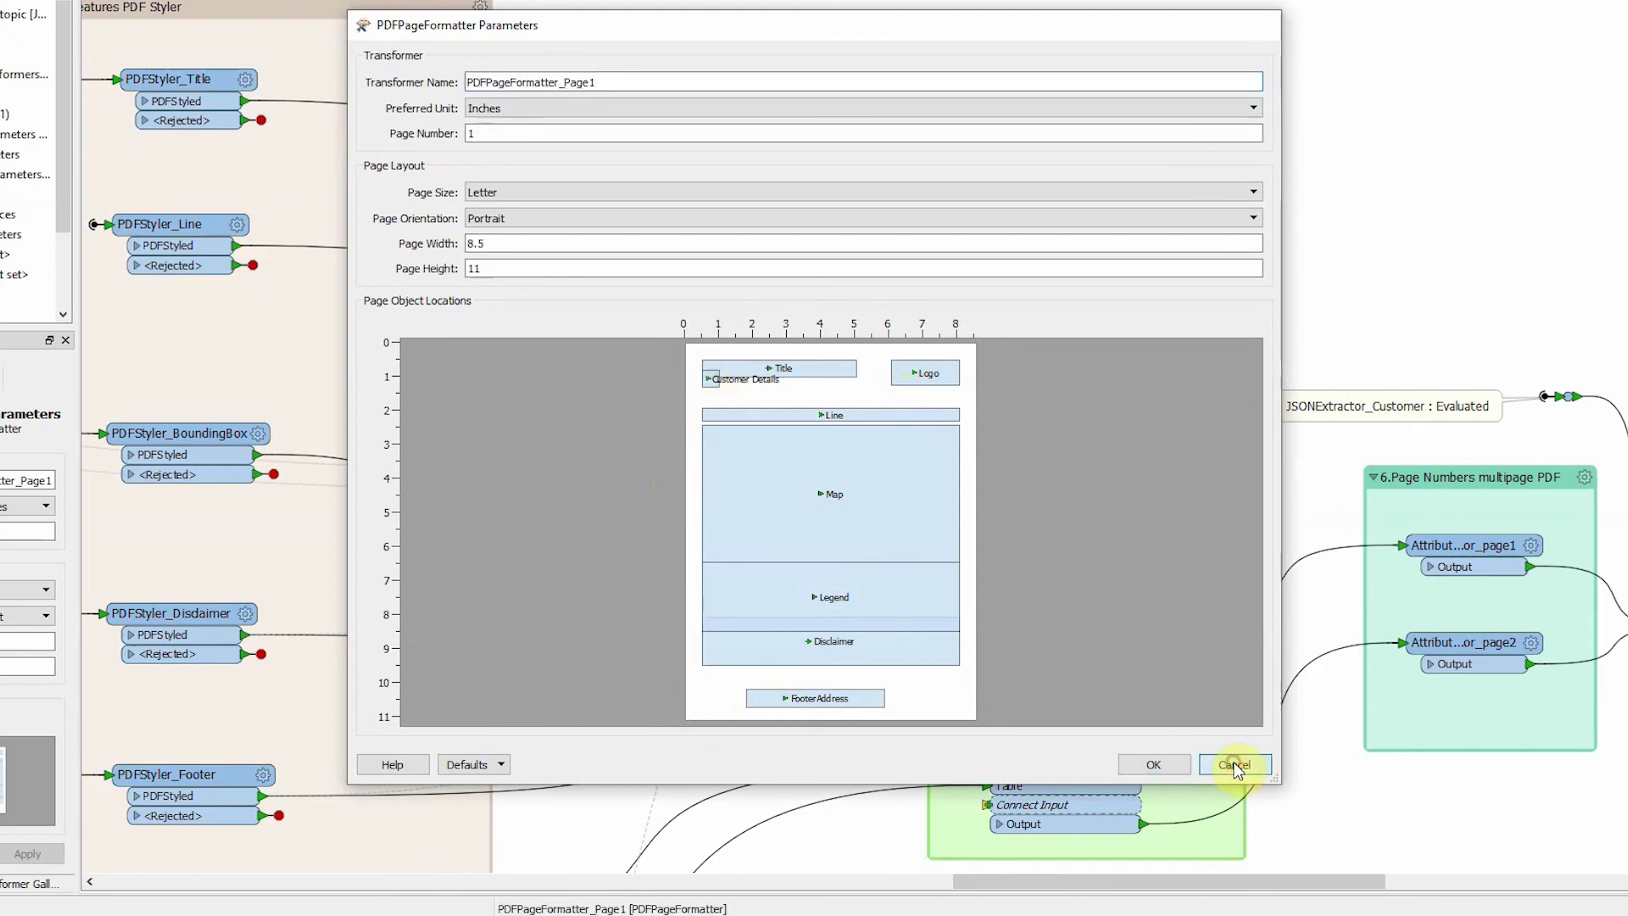
{"action": "left_click", "coordinate": [1145, 707]}
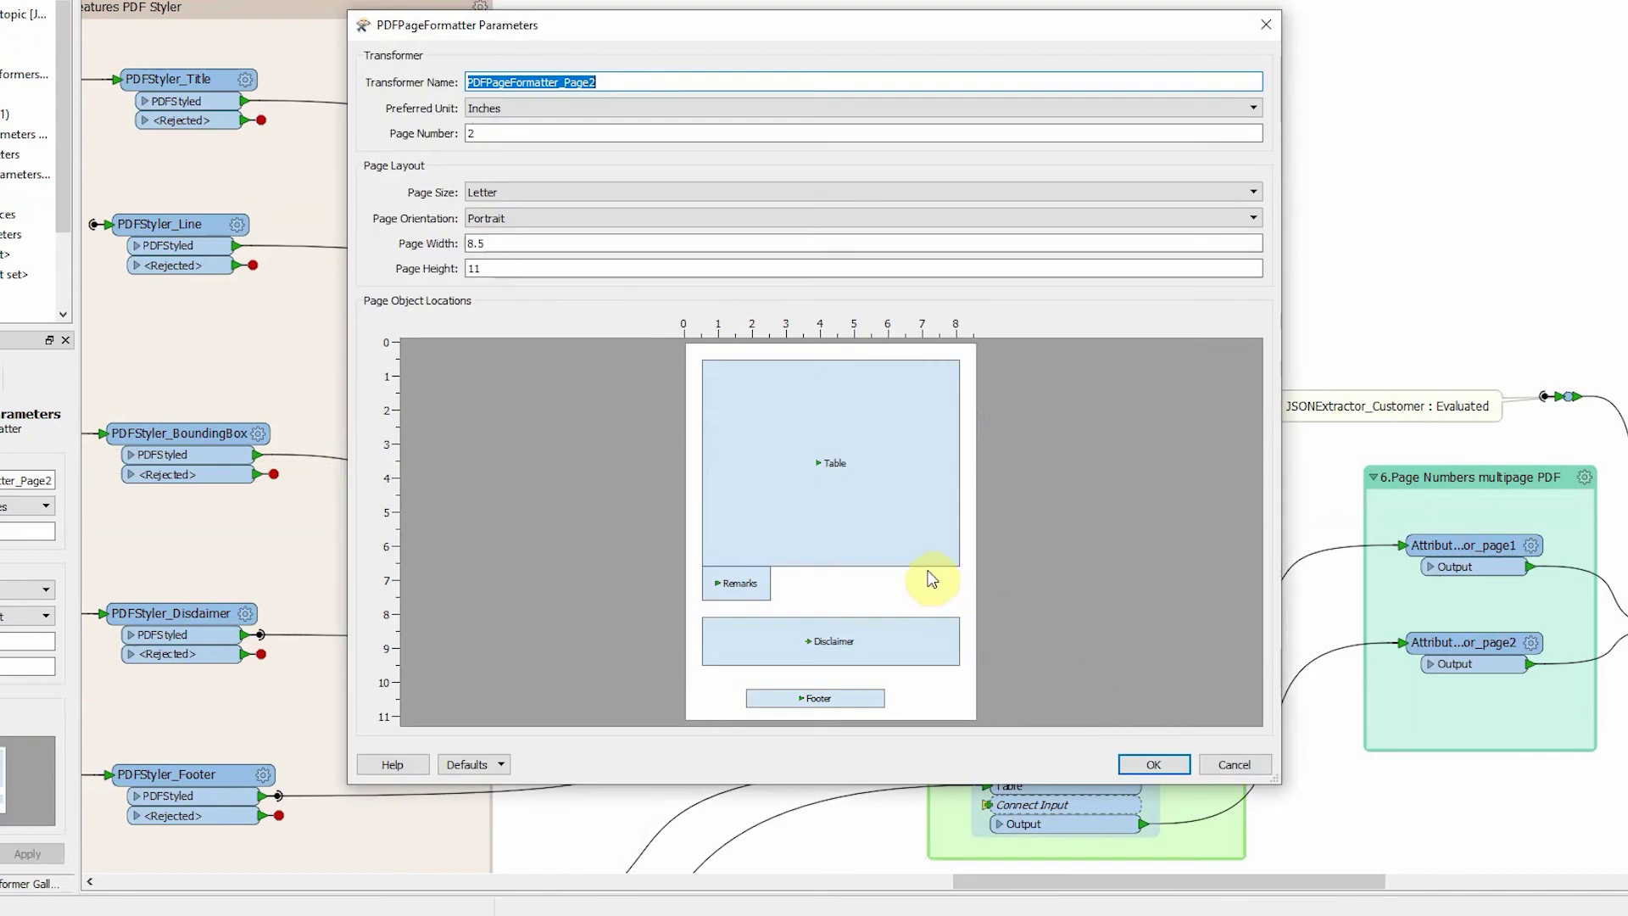
{"action": "mouse_move", "coordinate": [769, 586]}
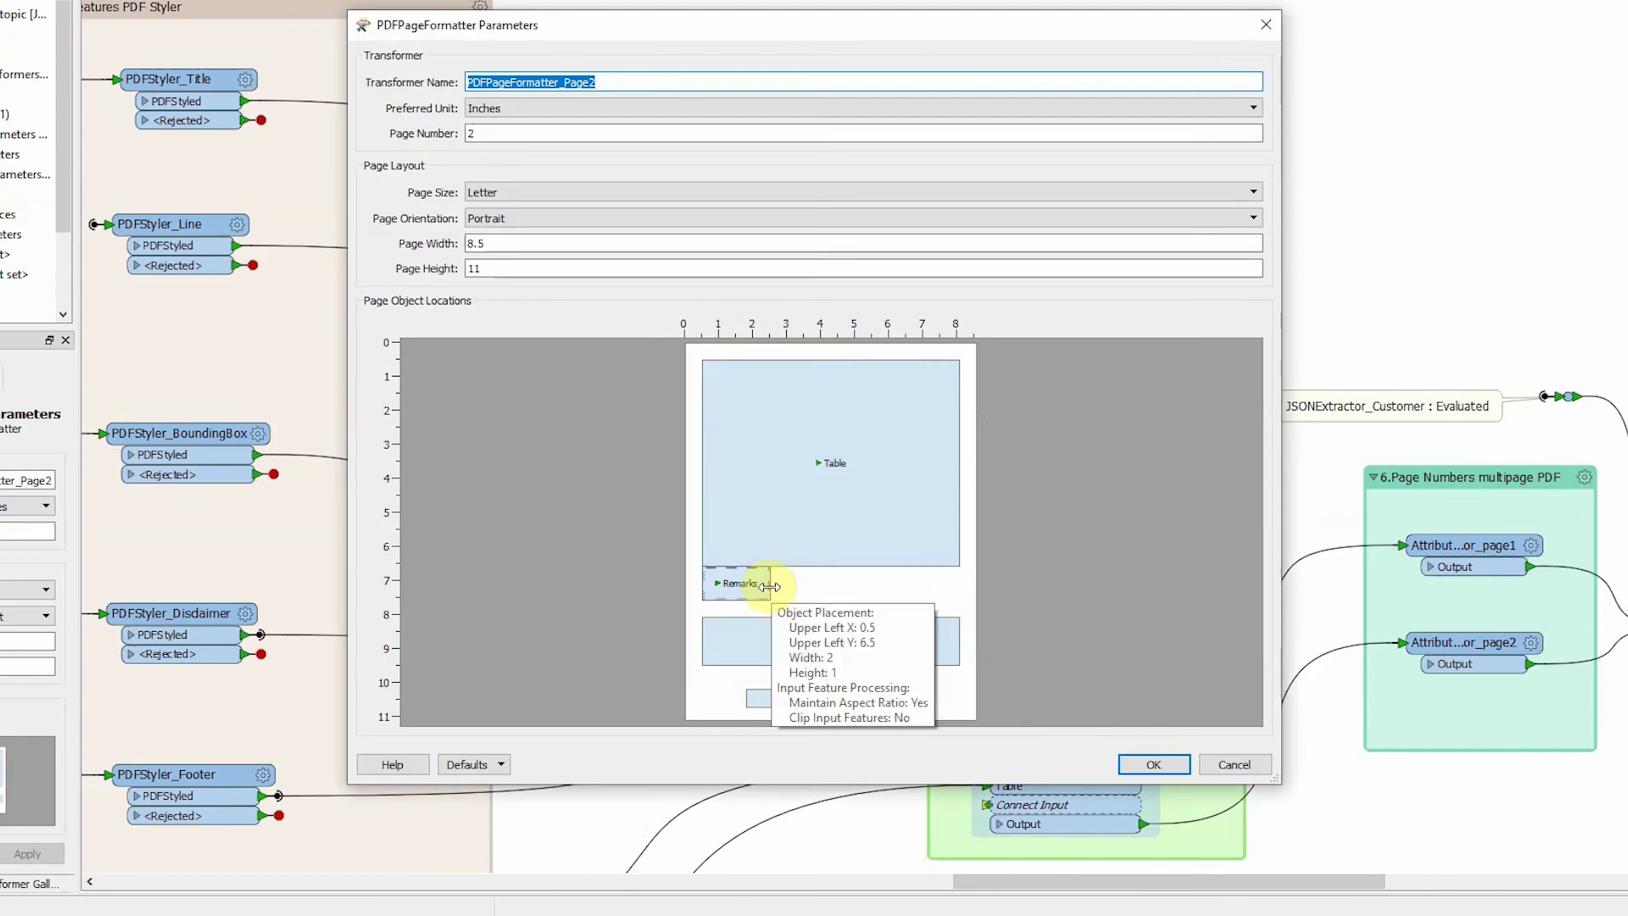
{"action": "left_click", "coordinate": [908, 587]}
{"action": "left_click", "coordinate": [1236, 766]}
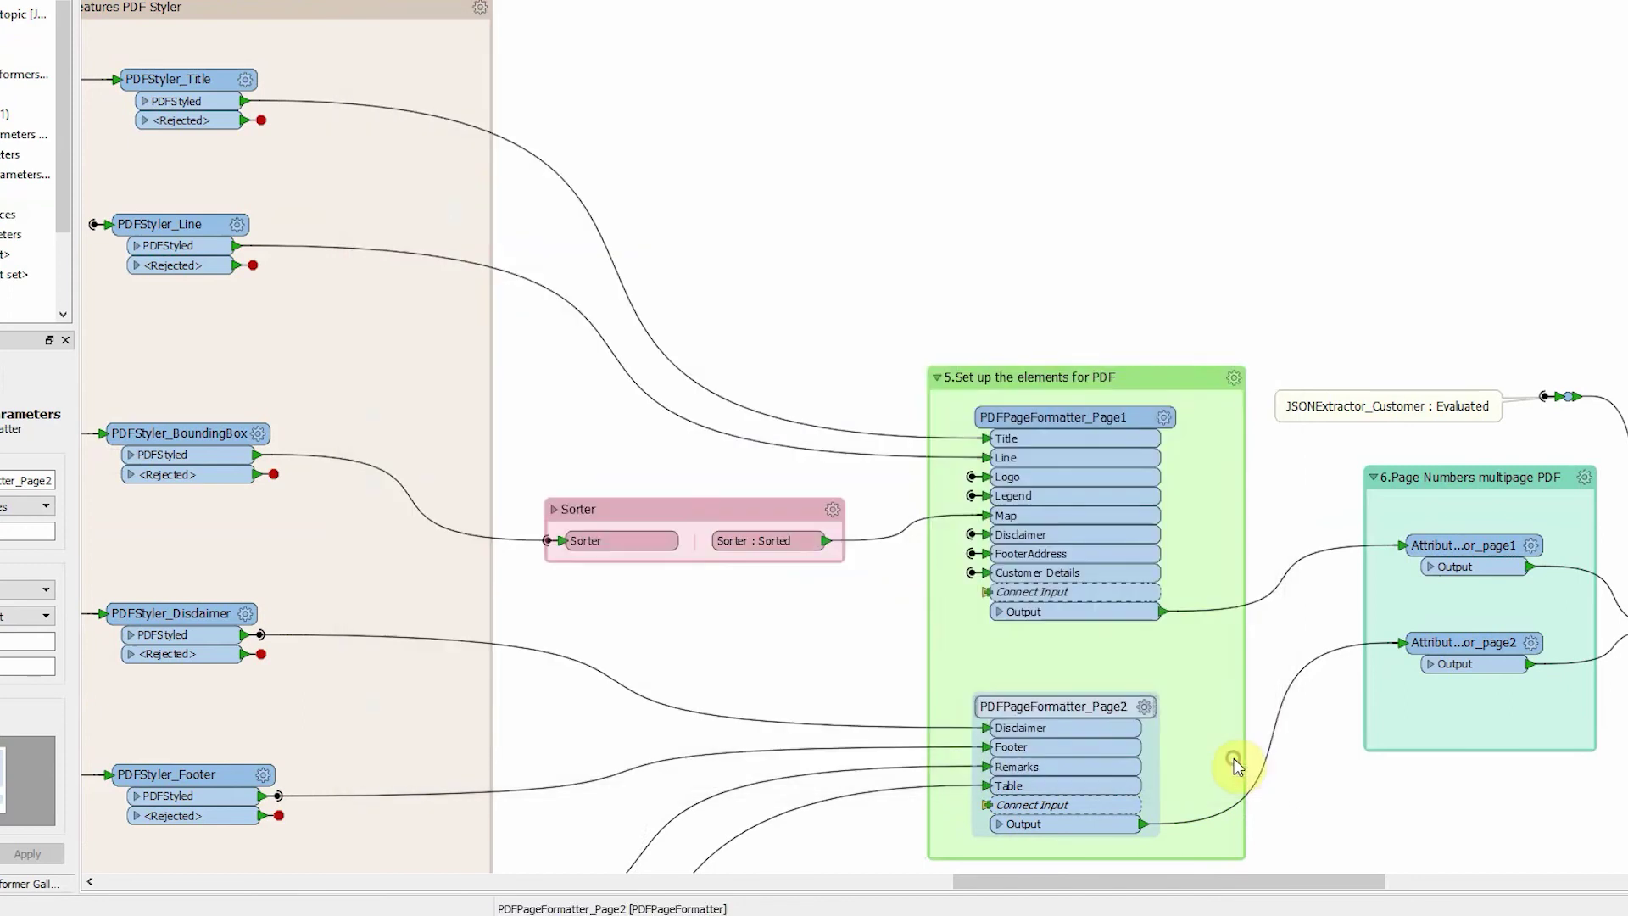
Step: Examine the Create Text Attributes section and the Cityworks API Call section for ticket and customer information
{"action": "left_click_drag", "start_coordinate": [1110, 888], "coordinate": [485, 899]}
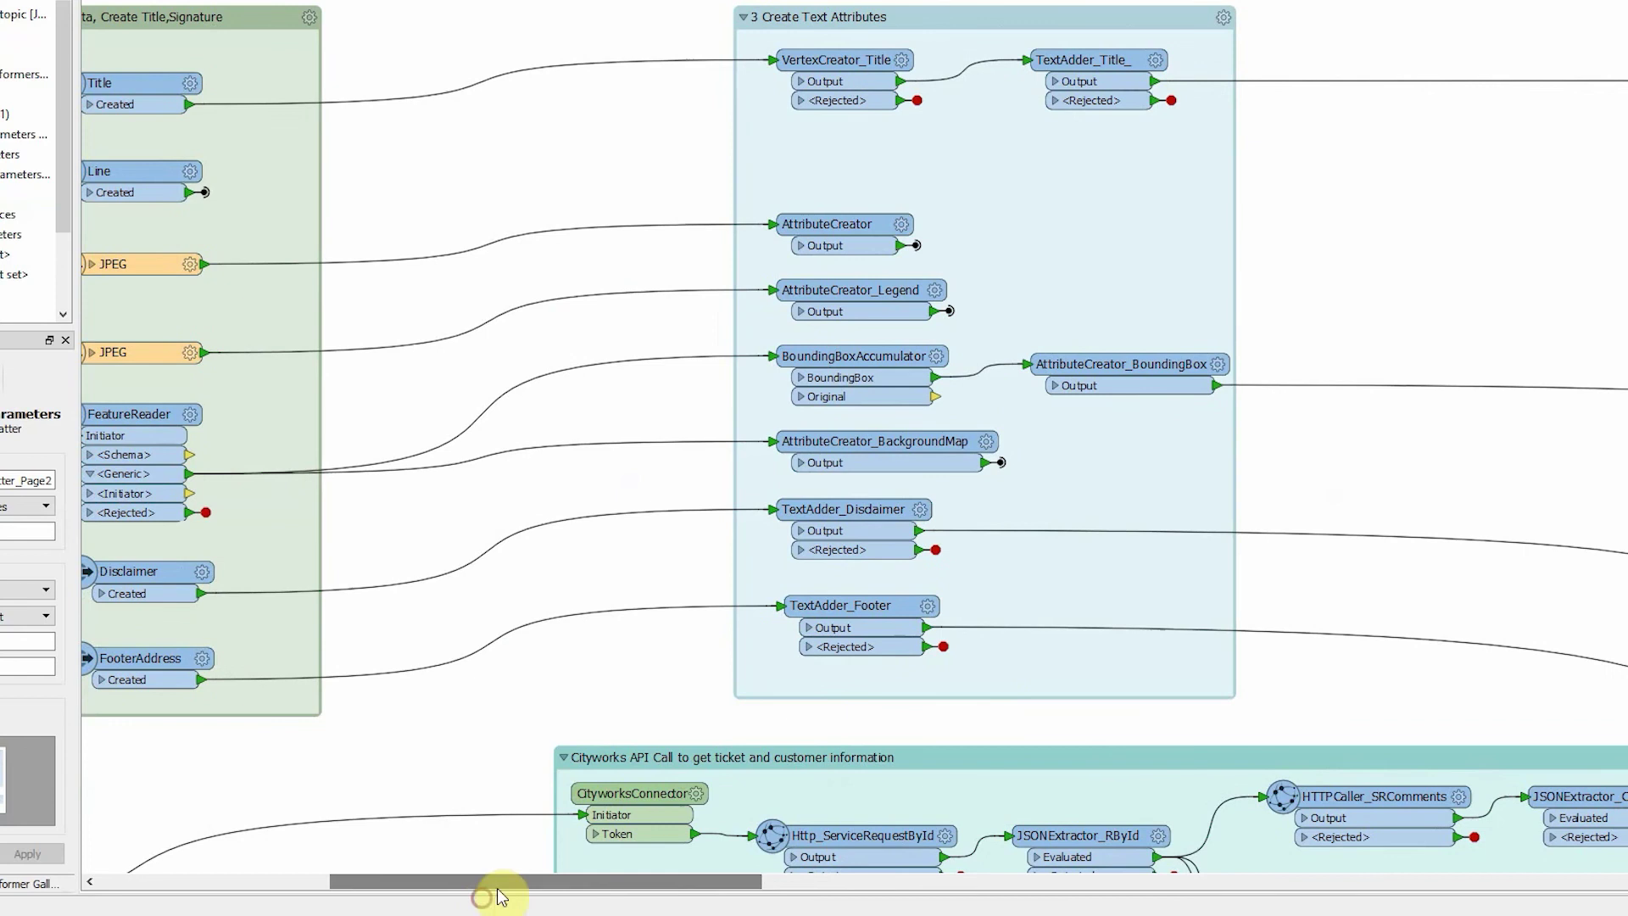
{"action": "left_click", "coordinate": [1169, 448]}
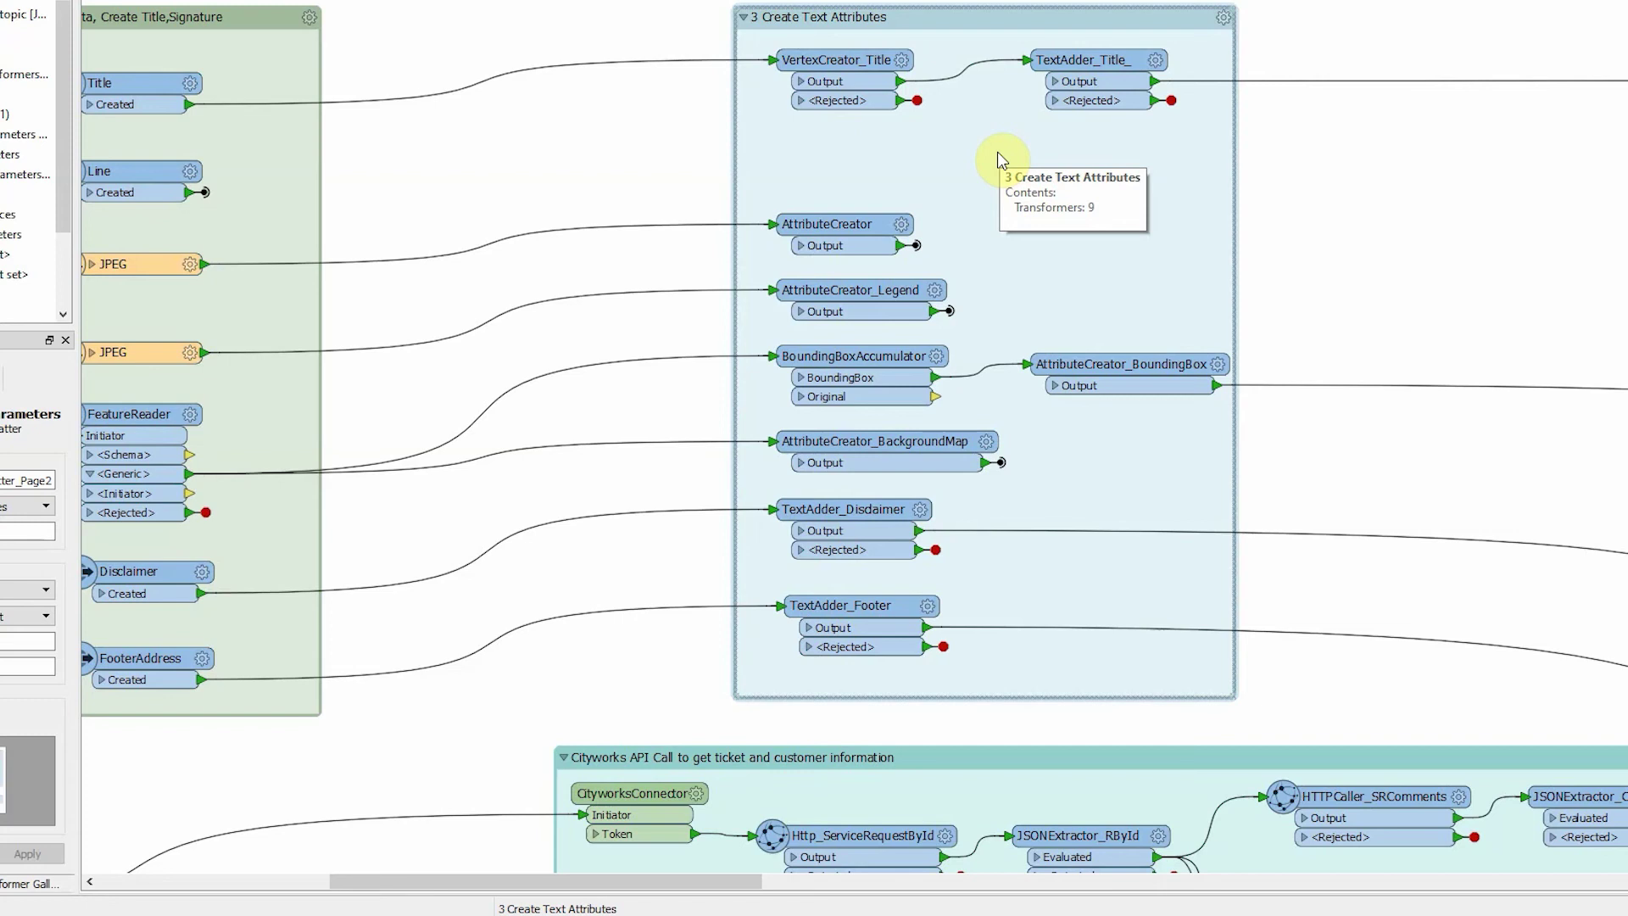
{"action": "scroll", "coordinate": [1375, 186], "scroll_direction": "down", "scroll_amount": 3}
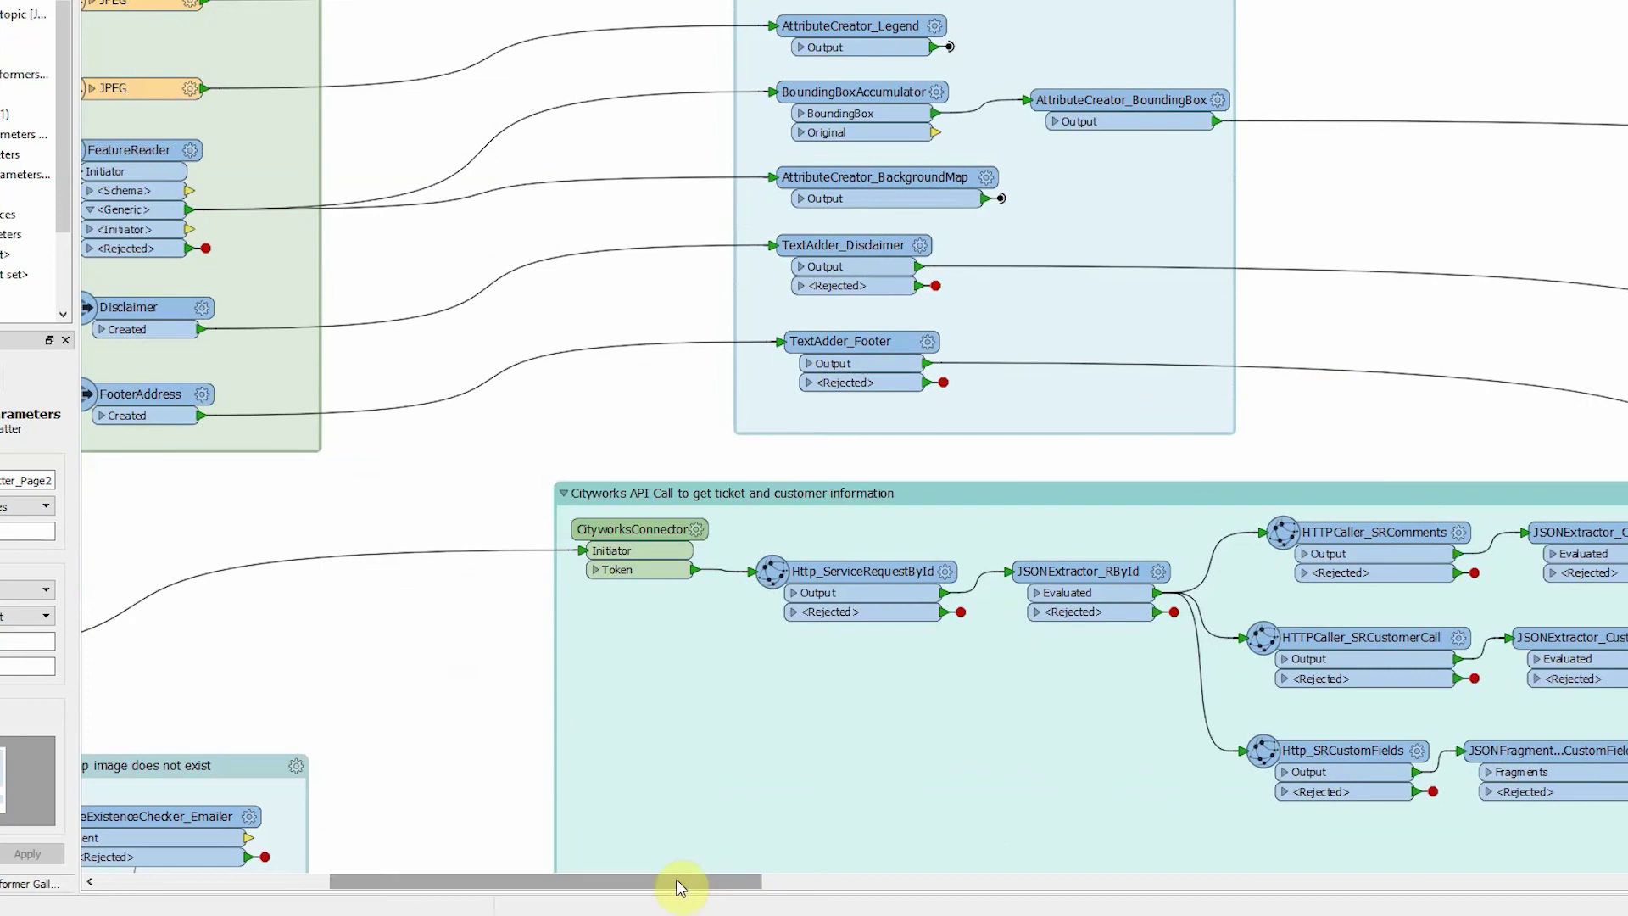
{"action": "left_click_drag", "start_coordinate": [675, 878], "coordinate": [793, 878]}
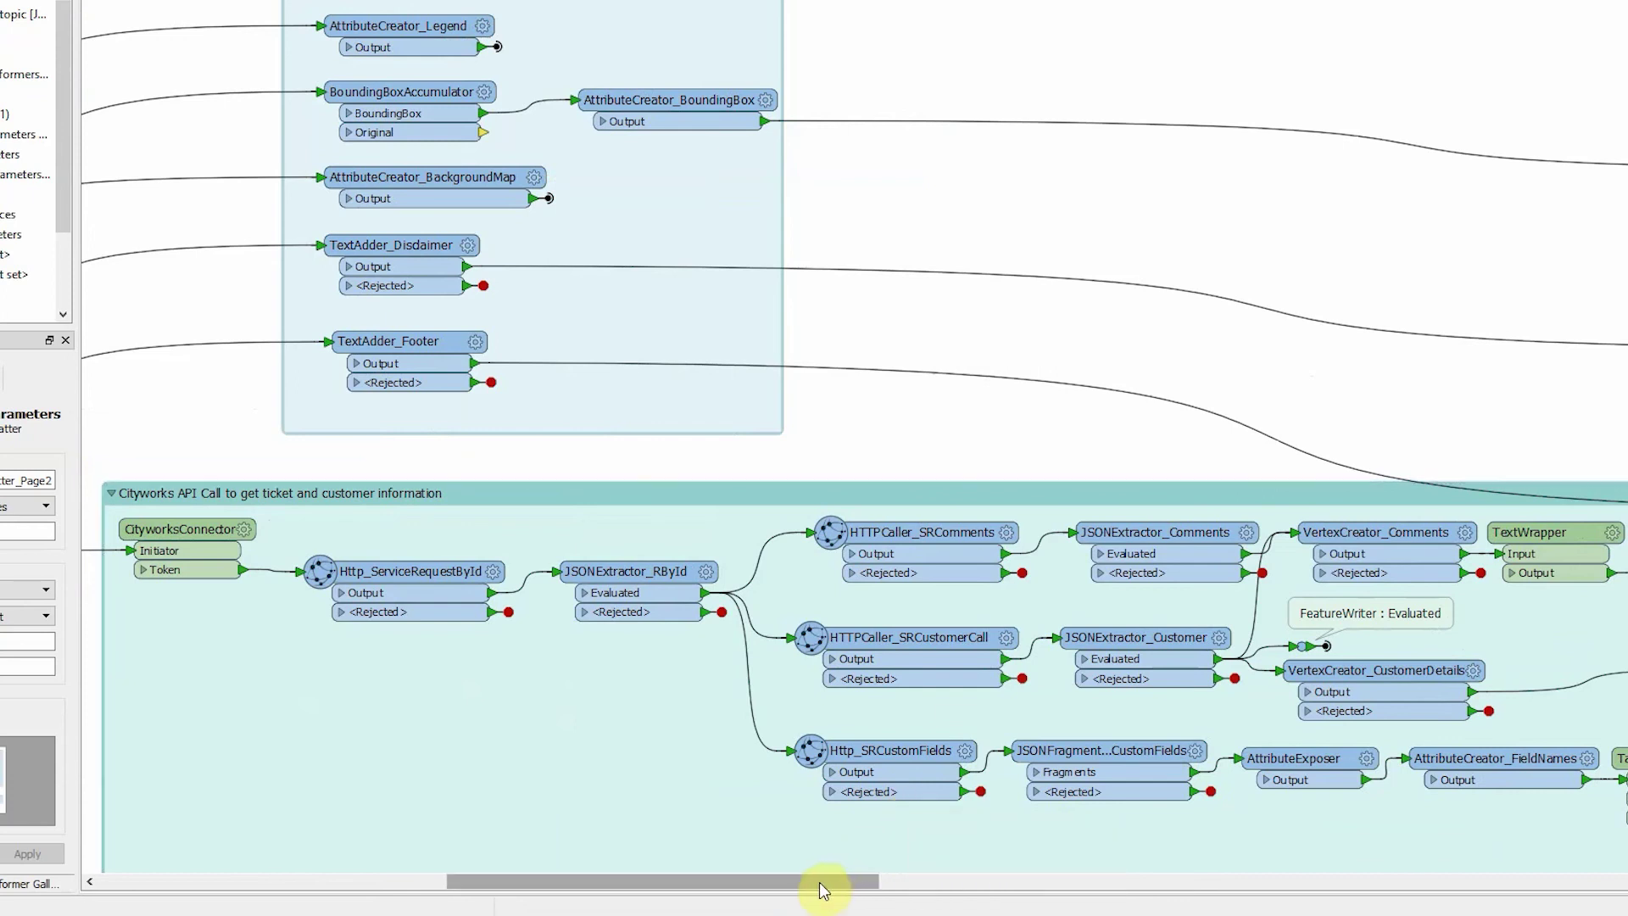
Step: Examine the rest of the workspace, from PDF styling and the Locates Report PDF to Email Result and the service request attachment
{"action": "left_click_drag", "start_coordinate": [819, 882], "coordinate": [1147, 883]}
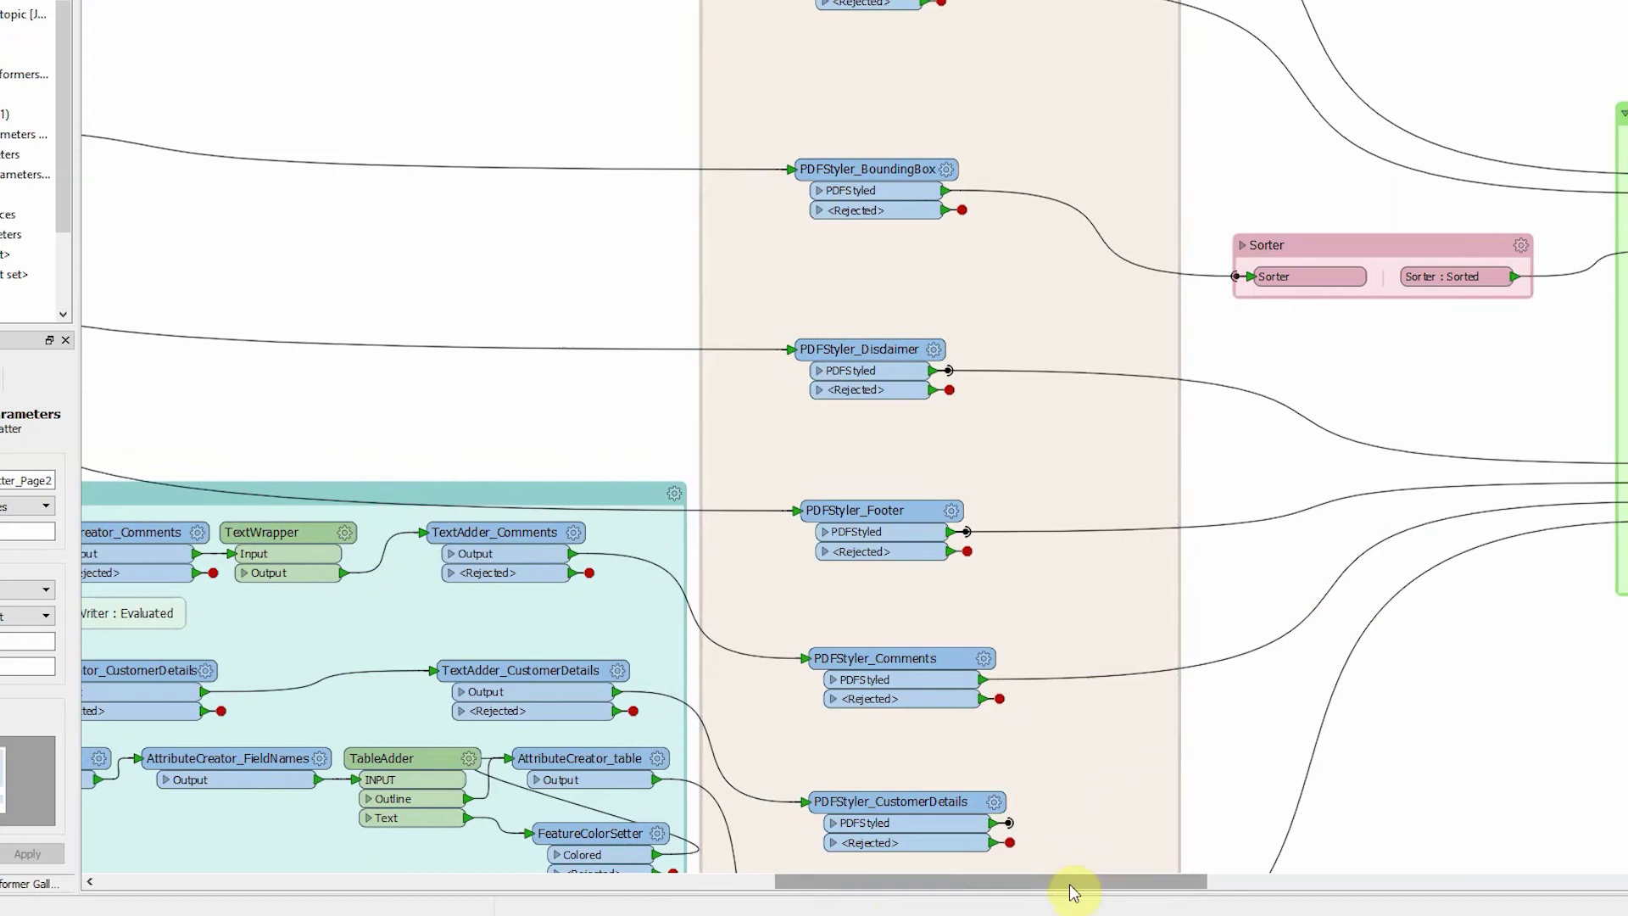
{"action": "left_click_drag", "start_coordinate": [1070, 884], "coordinate": [1367, 865]}
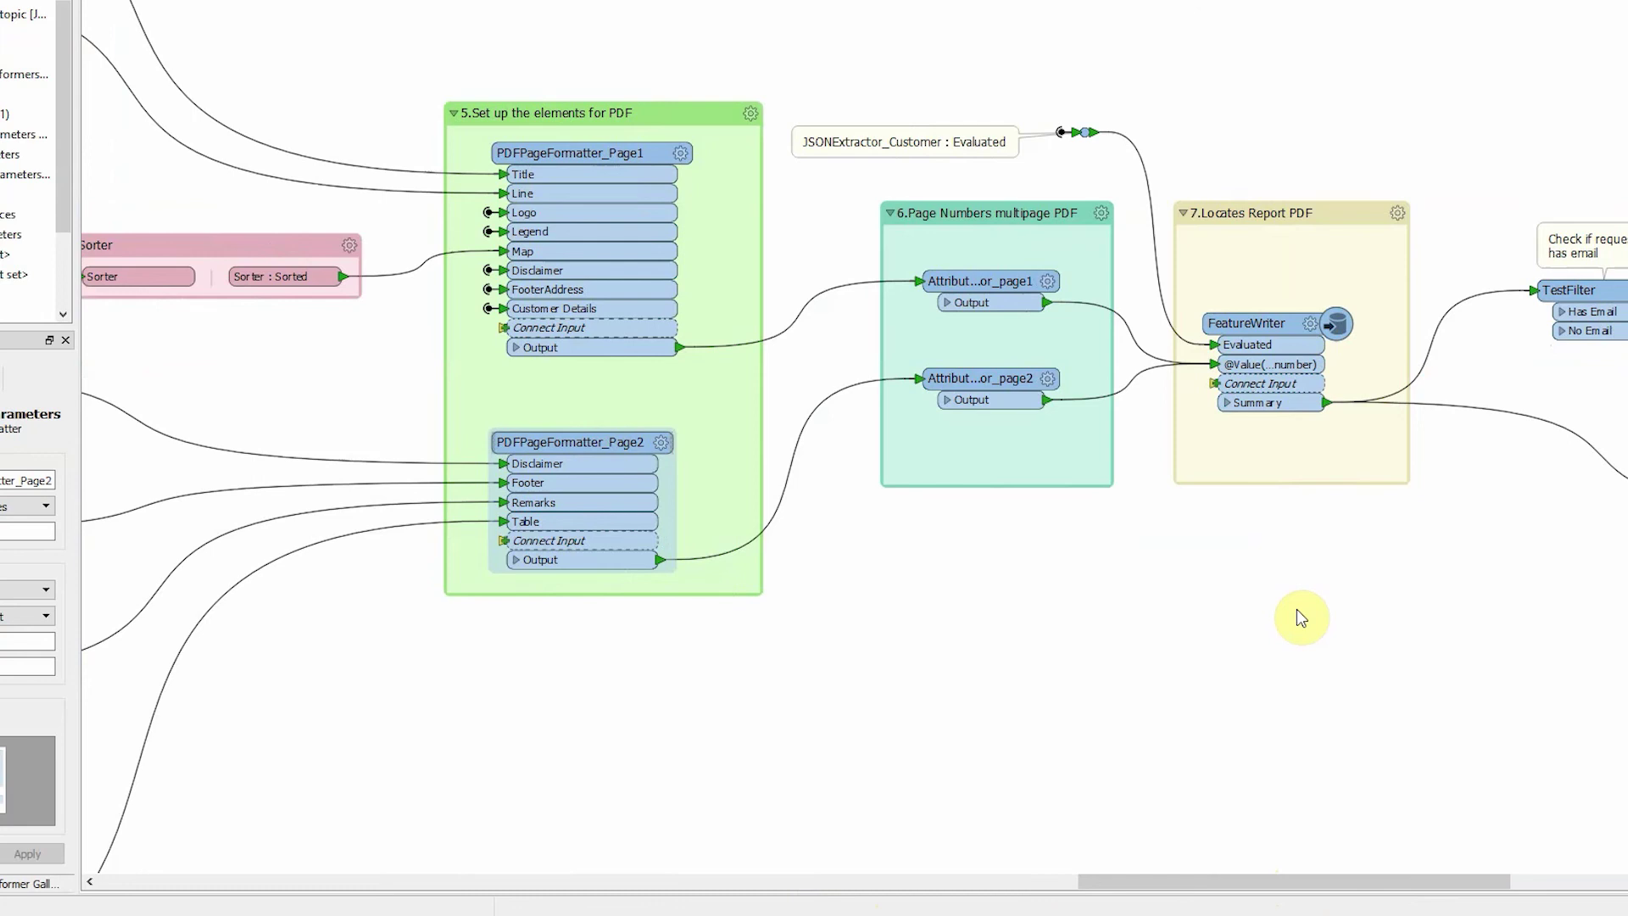
{"action": "left_click_drag", "start_coordinate": [1391, 884], "coordinate": [1529, 863]}
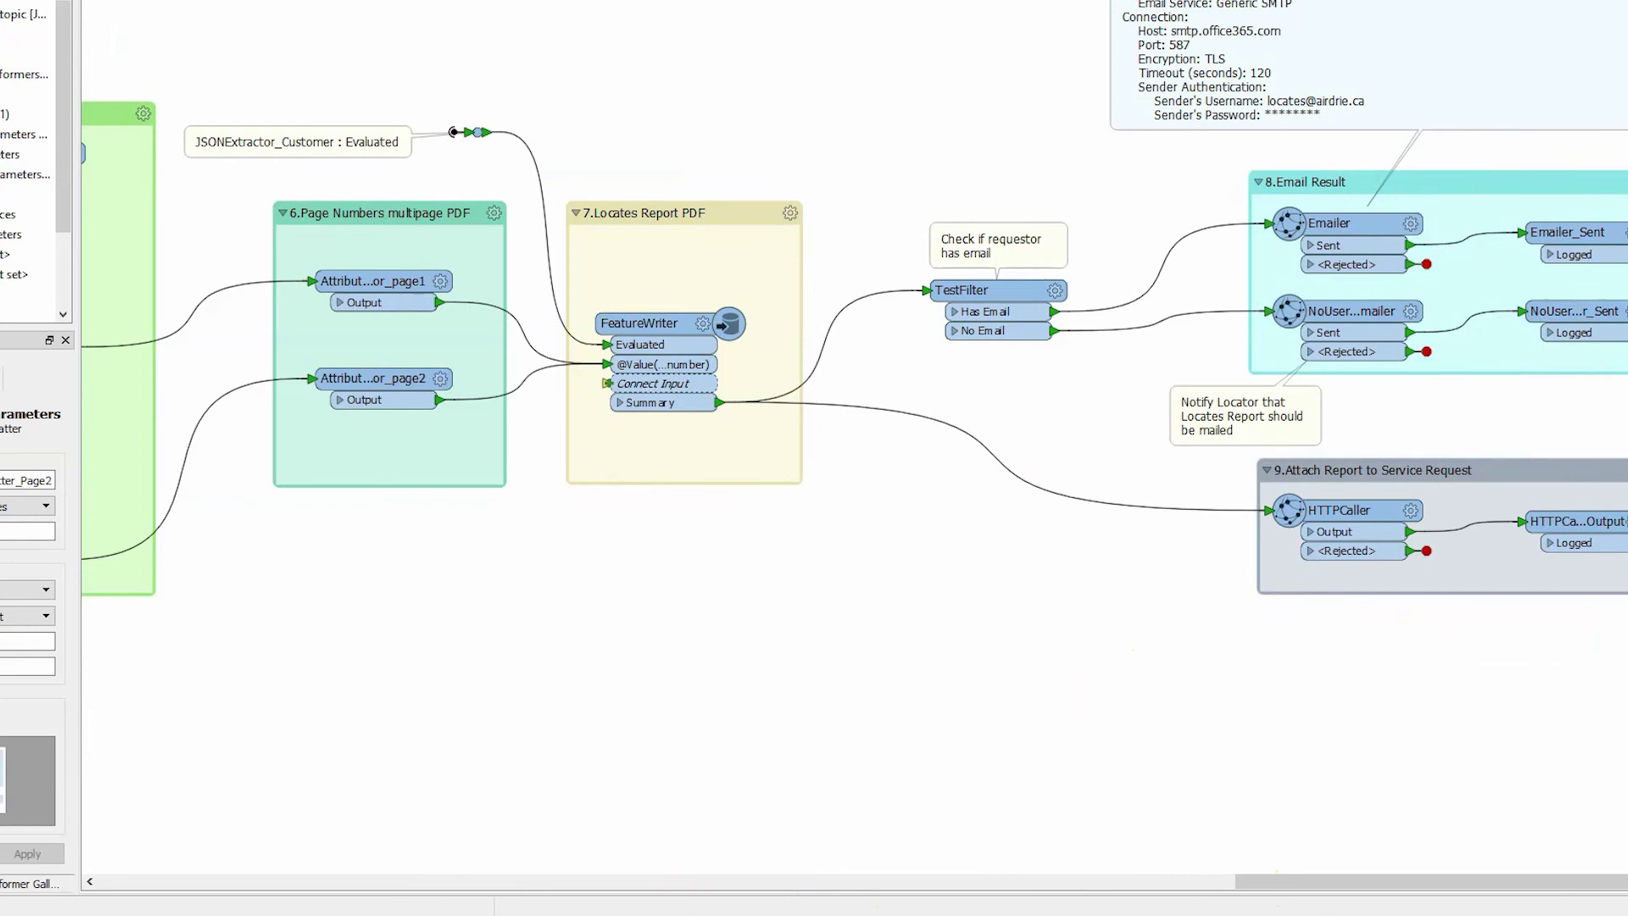
Step: Return to the presentation and show the Solution slide with the closed service request and its attachments
{"action": "mouse_move", "coordinate": [614, 912]}
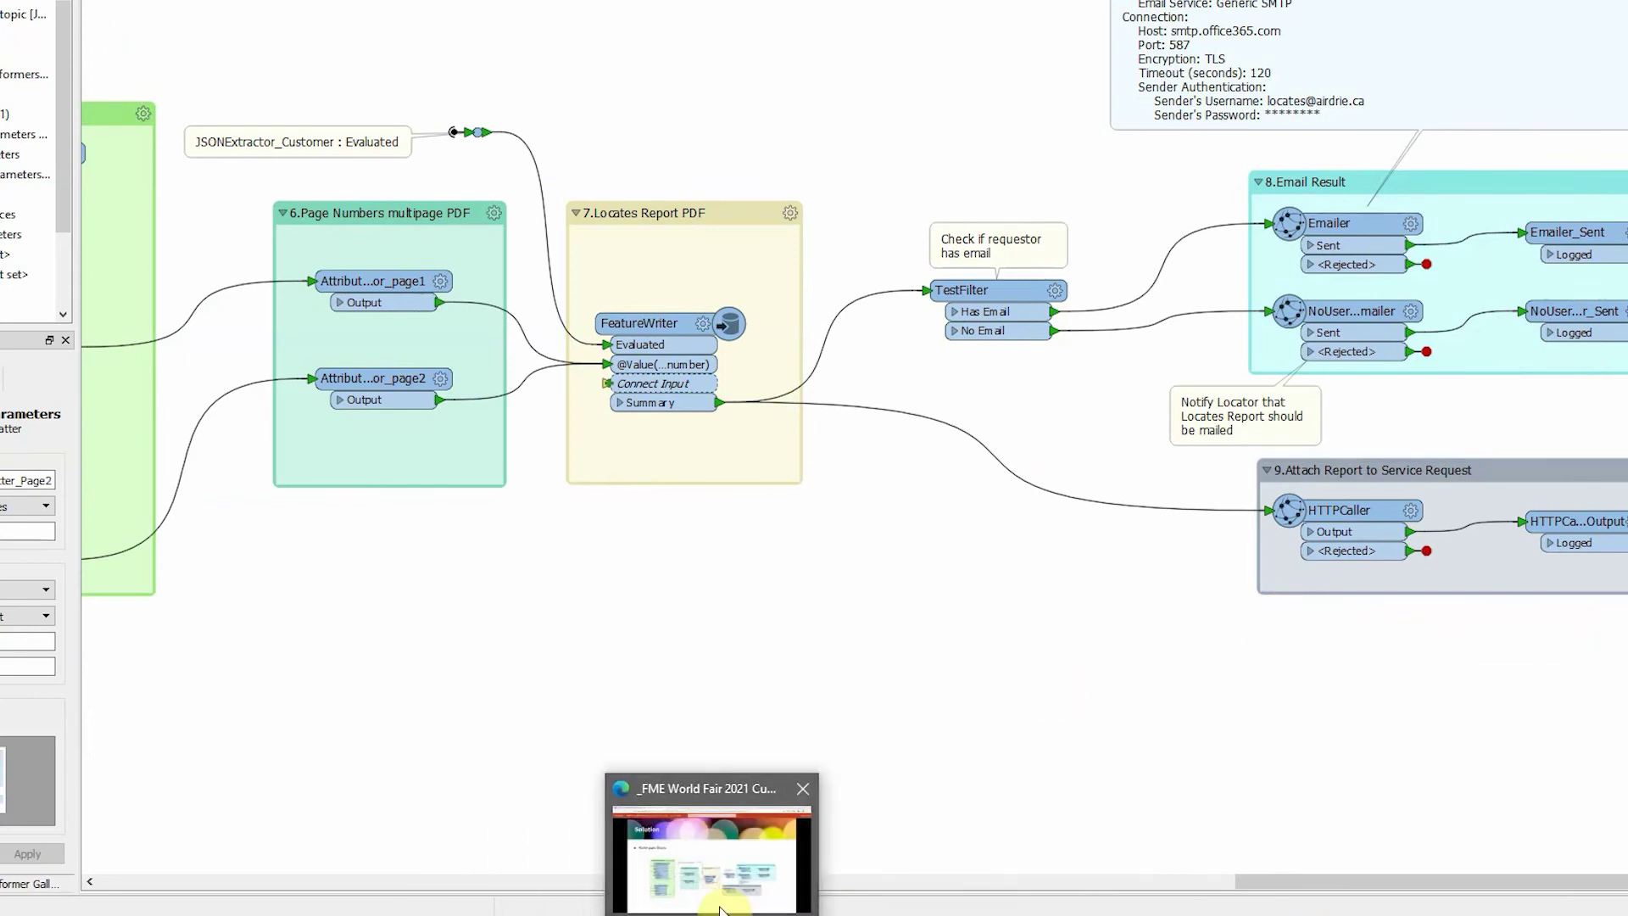
{"action": "left_click", "coordinate": [722, 909]}
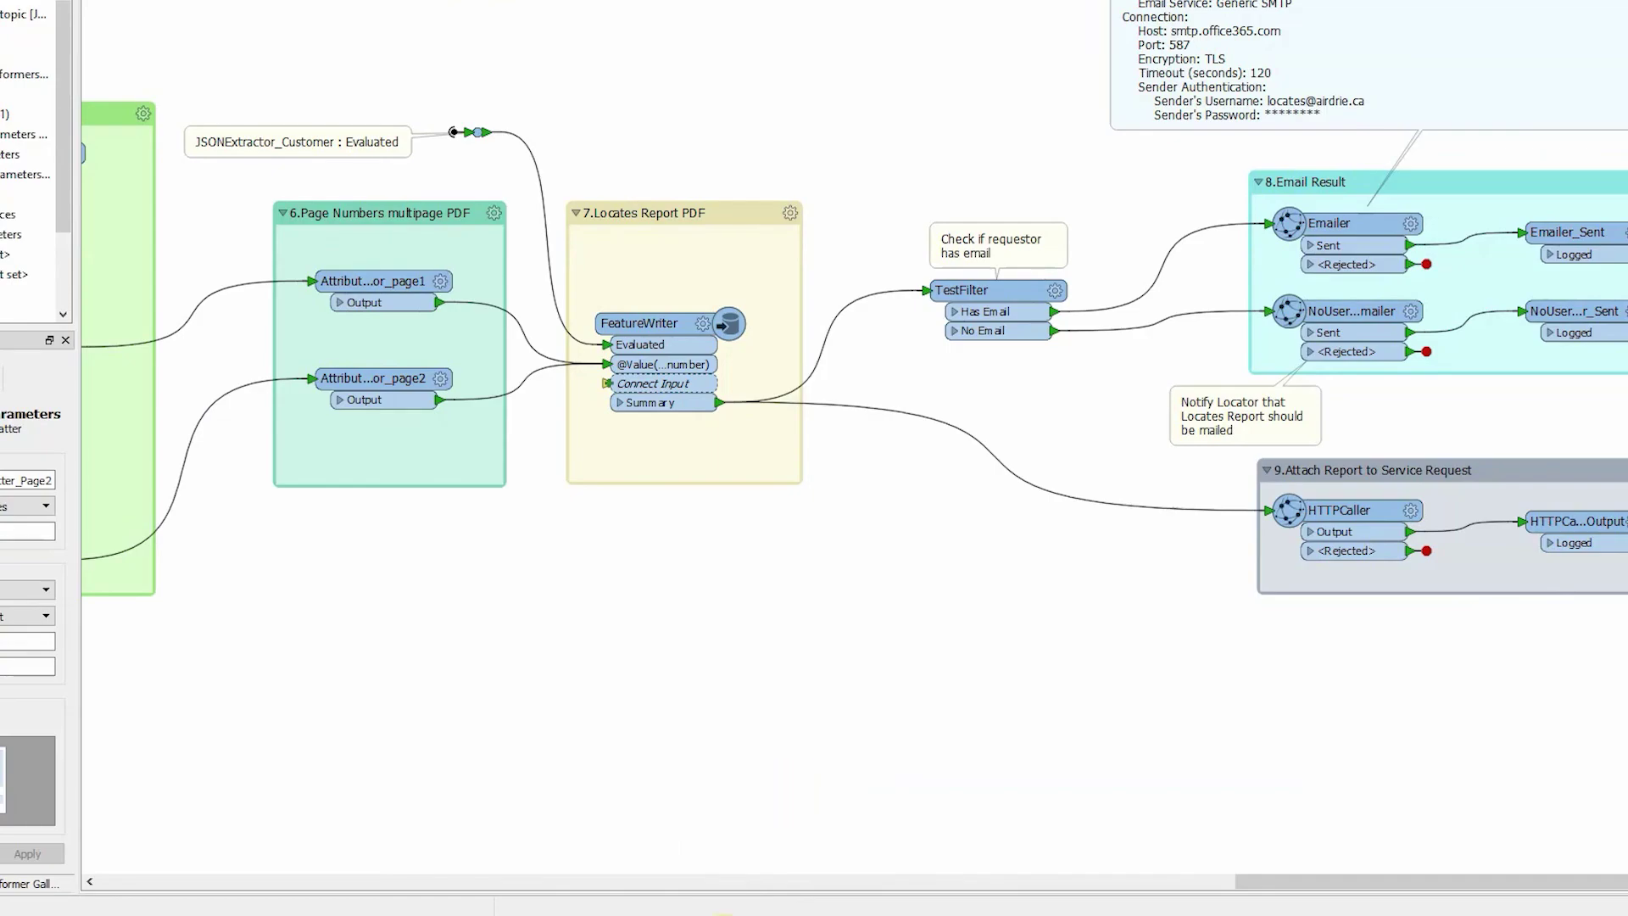
{"action": "left_click", "coordinate": [718, 872]}
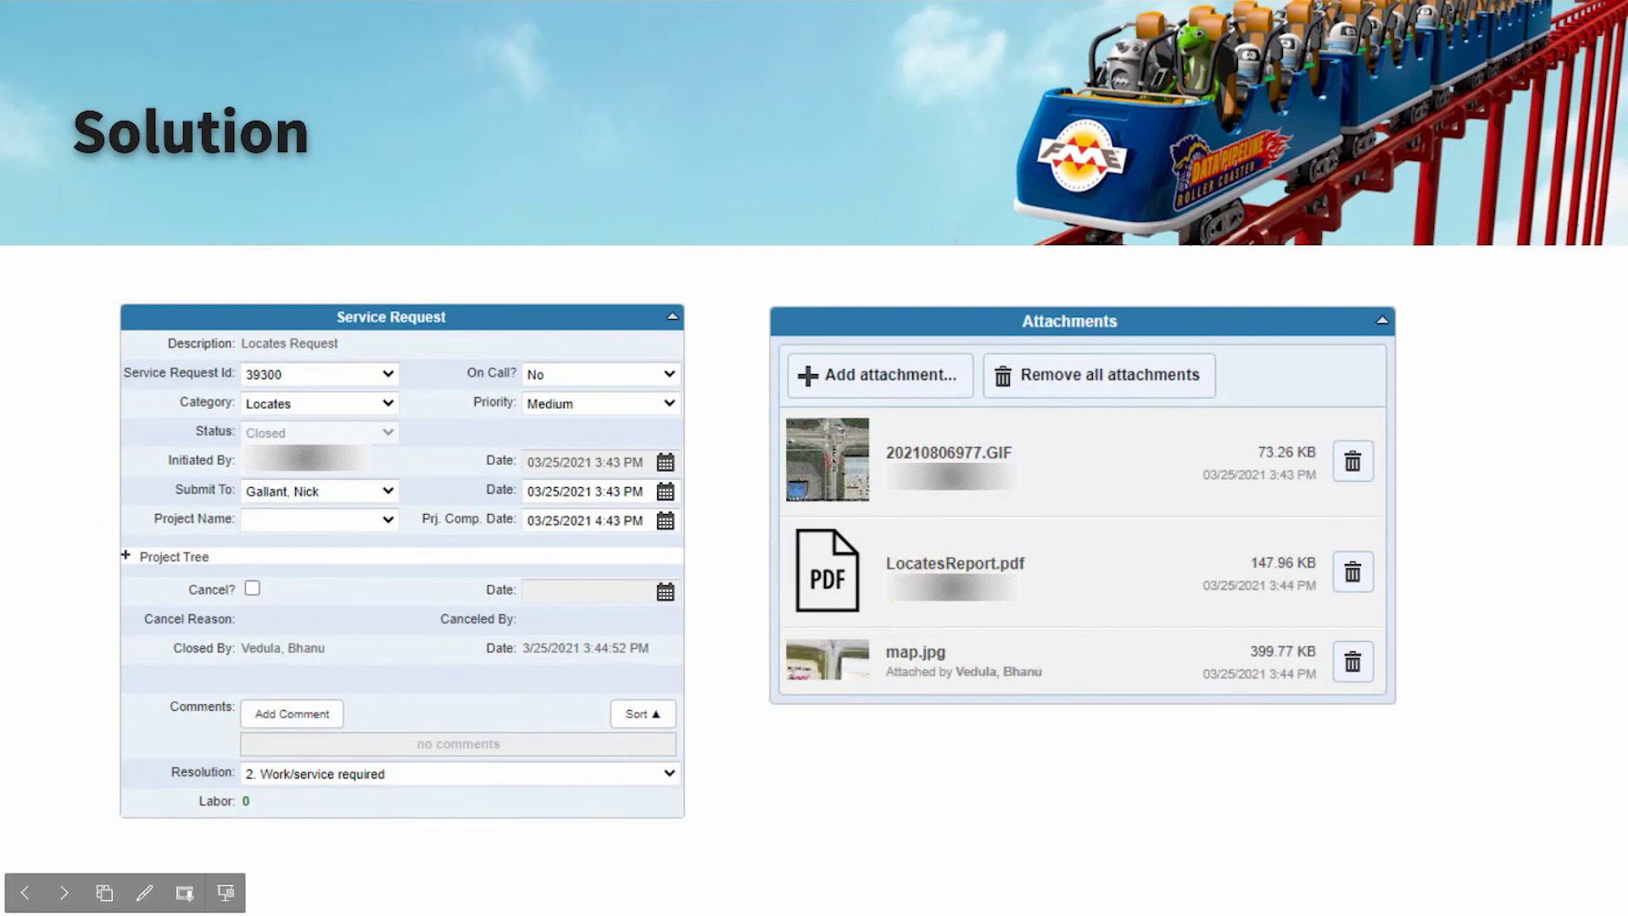
Step: Switch to Outlook, preview the XML attachment of the selected BYDP ticket e-mail, and return to the message
{"action": "left_click", "coordinate": [751, 887]}
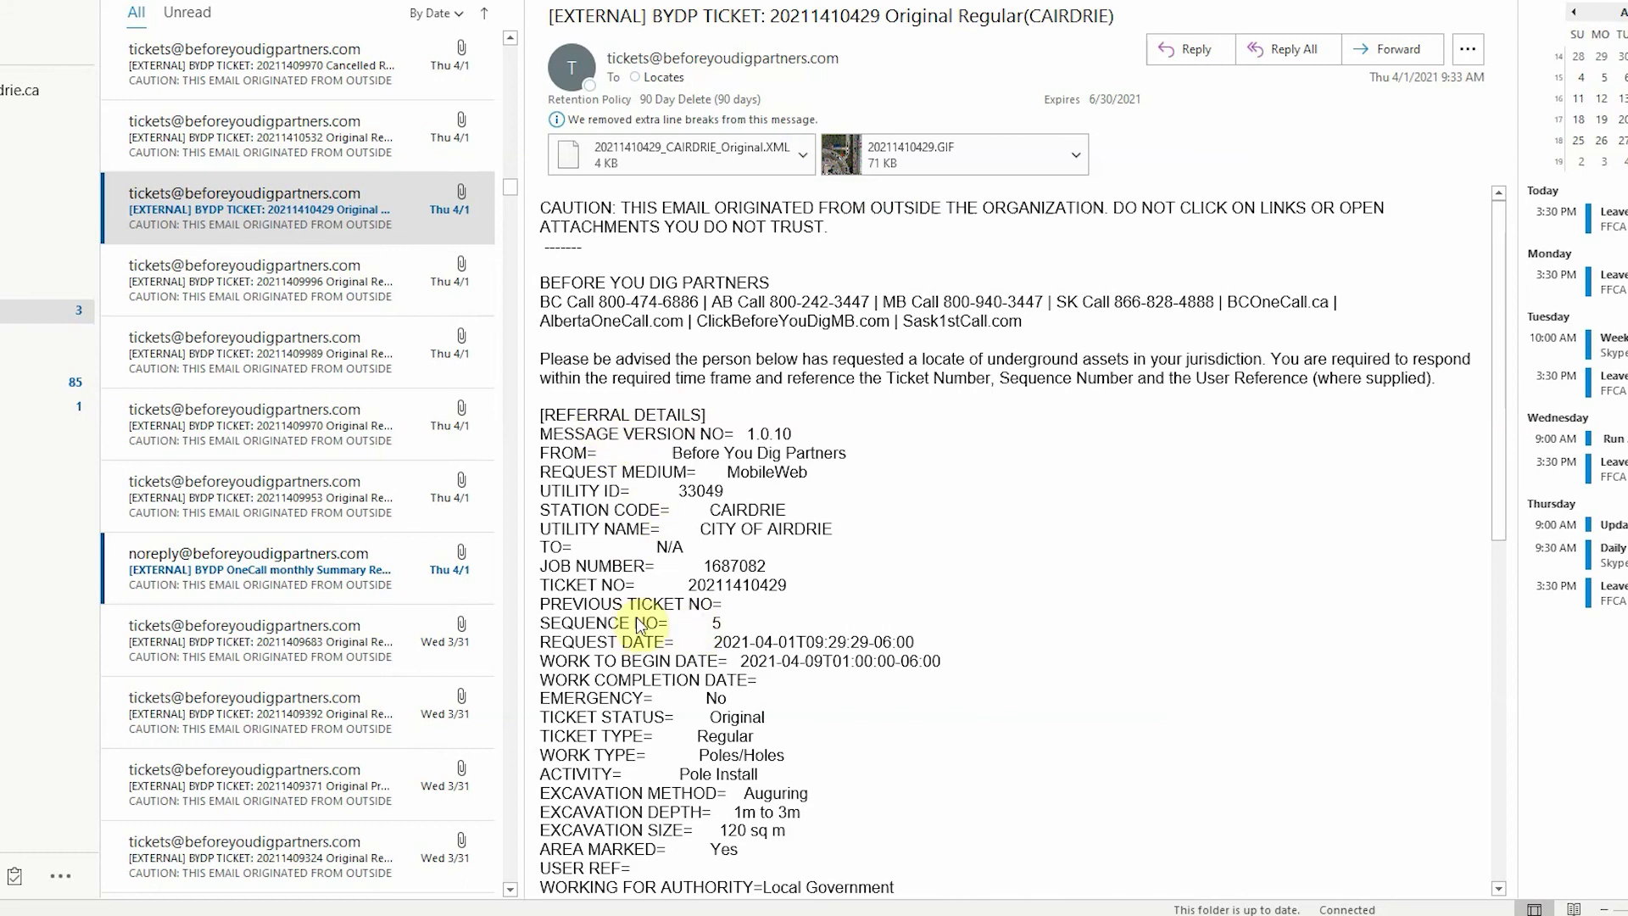
{"action": "left_click", "coordinate": [650, 157]}
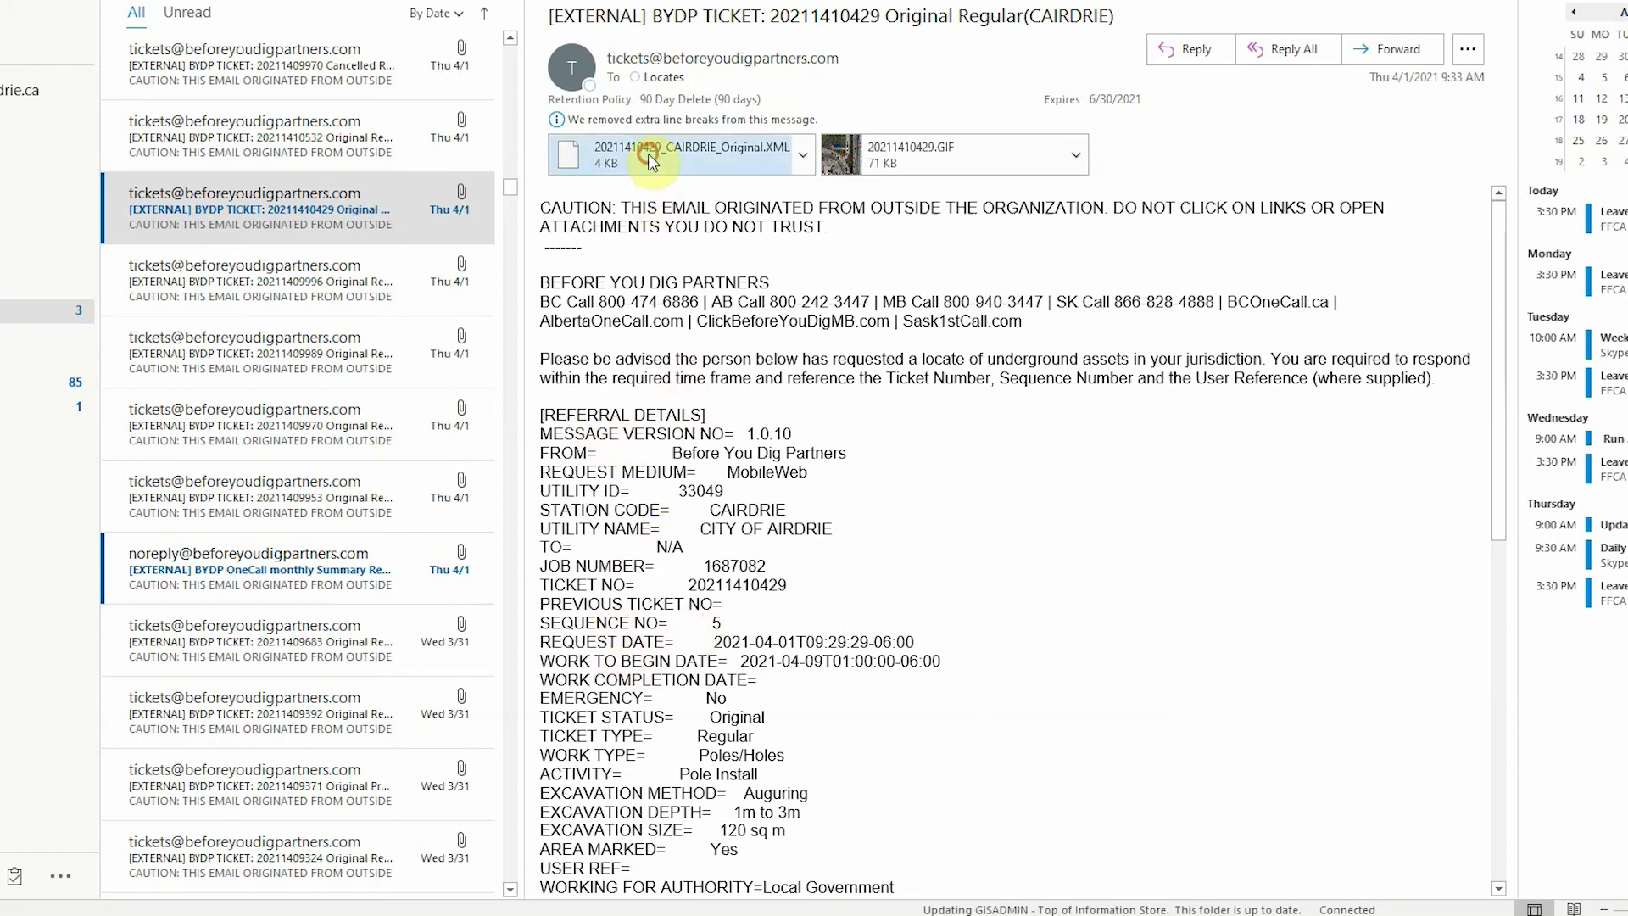
{"action": "left_click", "coordinate": [615, 168]}
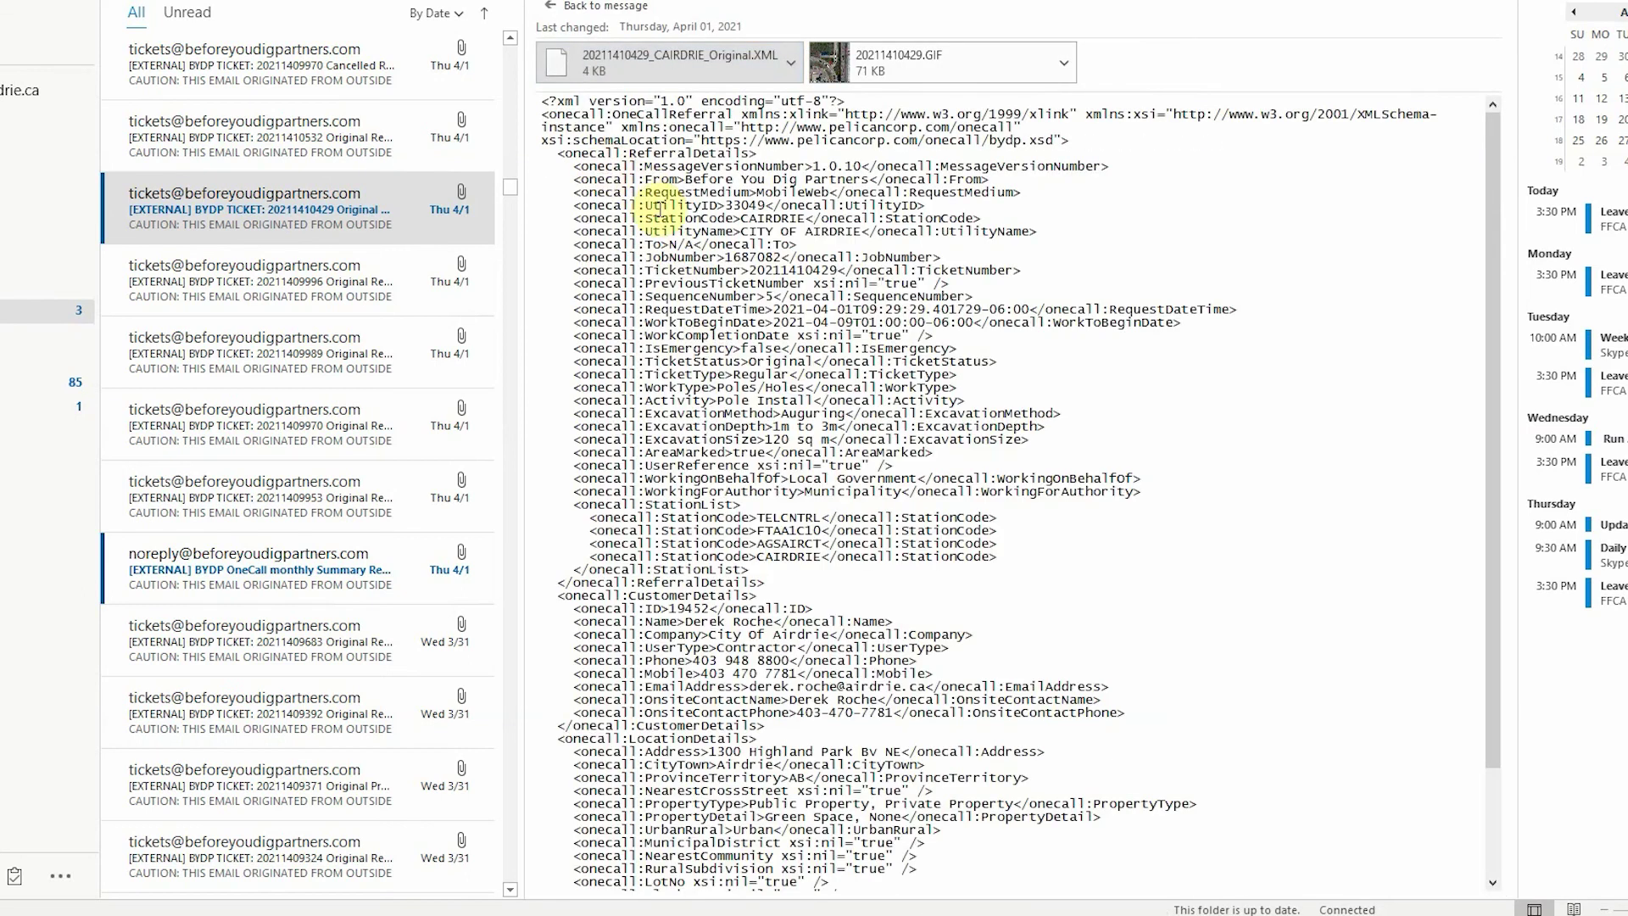
{"action": "left_click", "coordinate": [550, 6]}
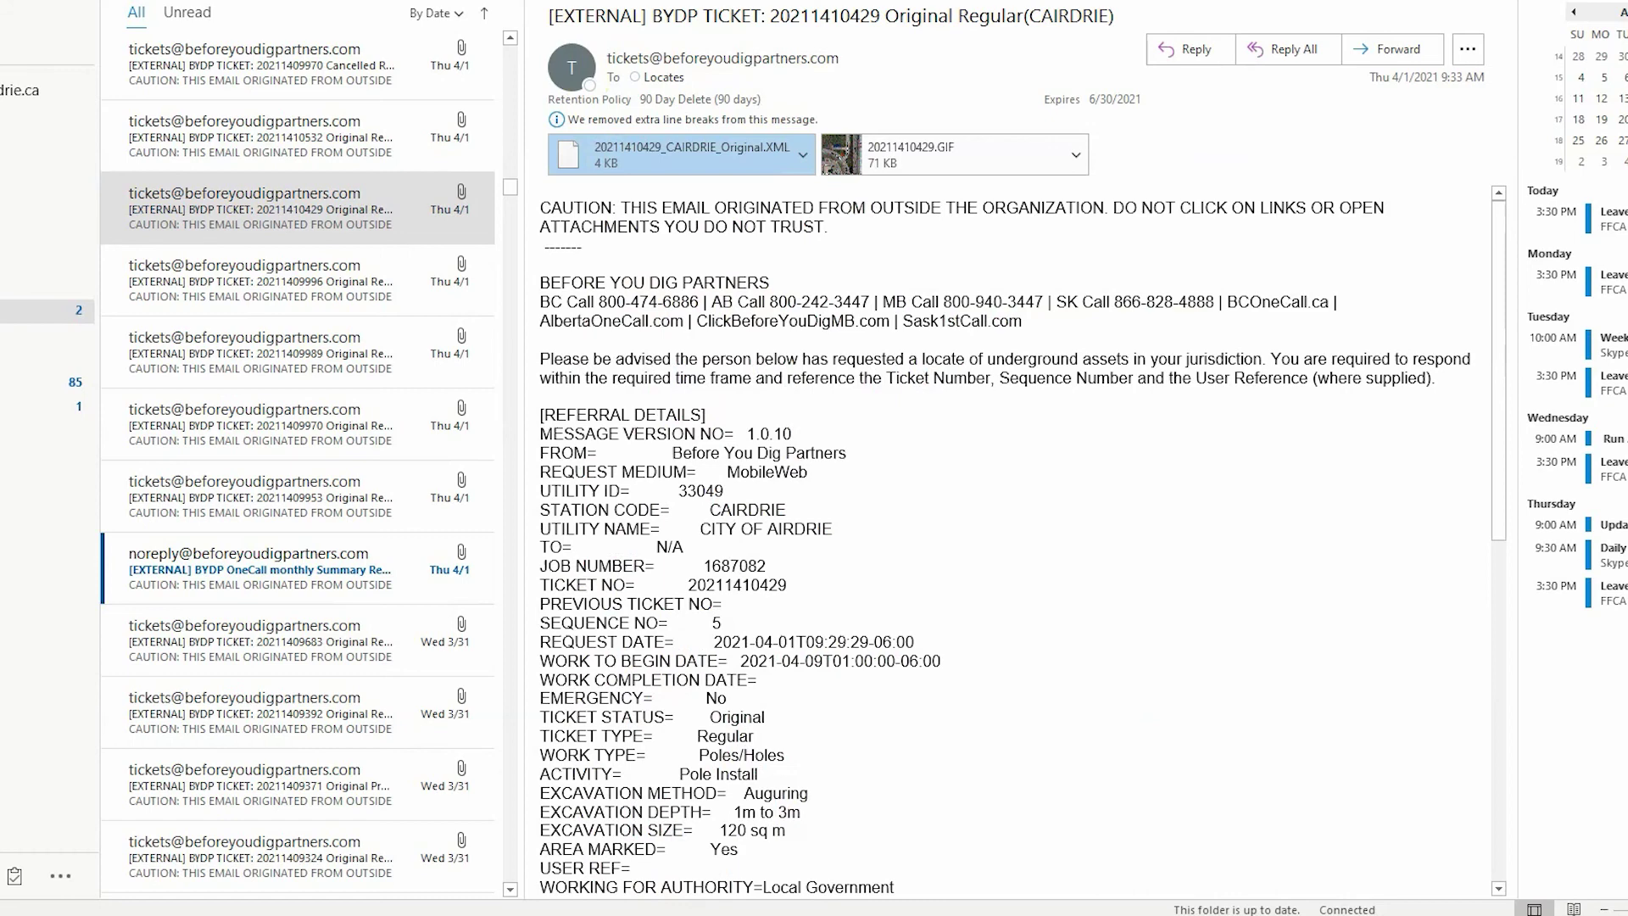
Step: Switch to FME Server and refresh the list of completed jobs
{"action": "left_click", "coordinate": [610, 840]}
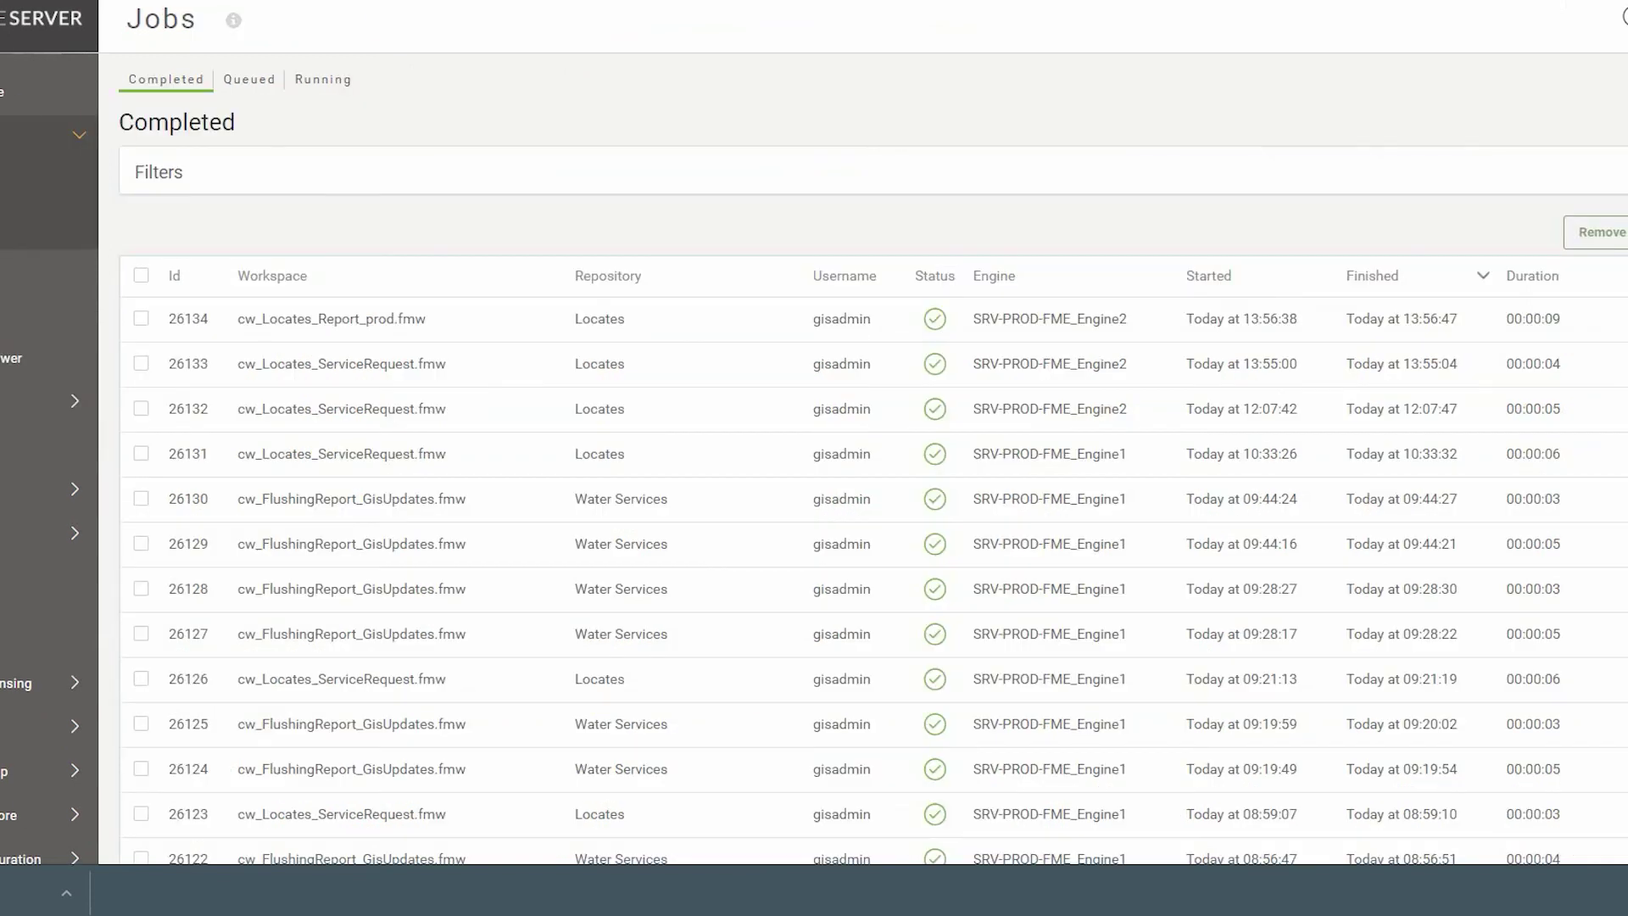
{"action": "key", "text": "F5"}
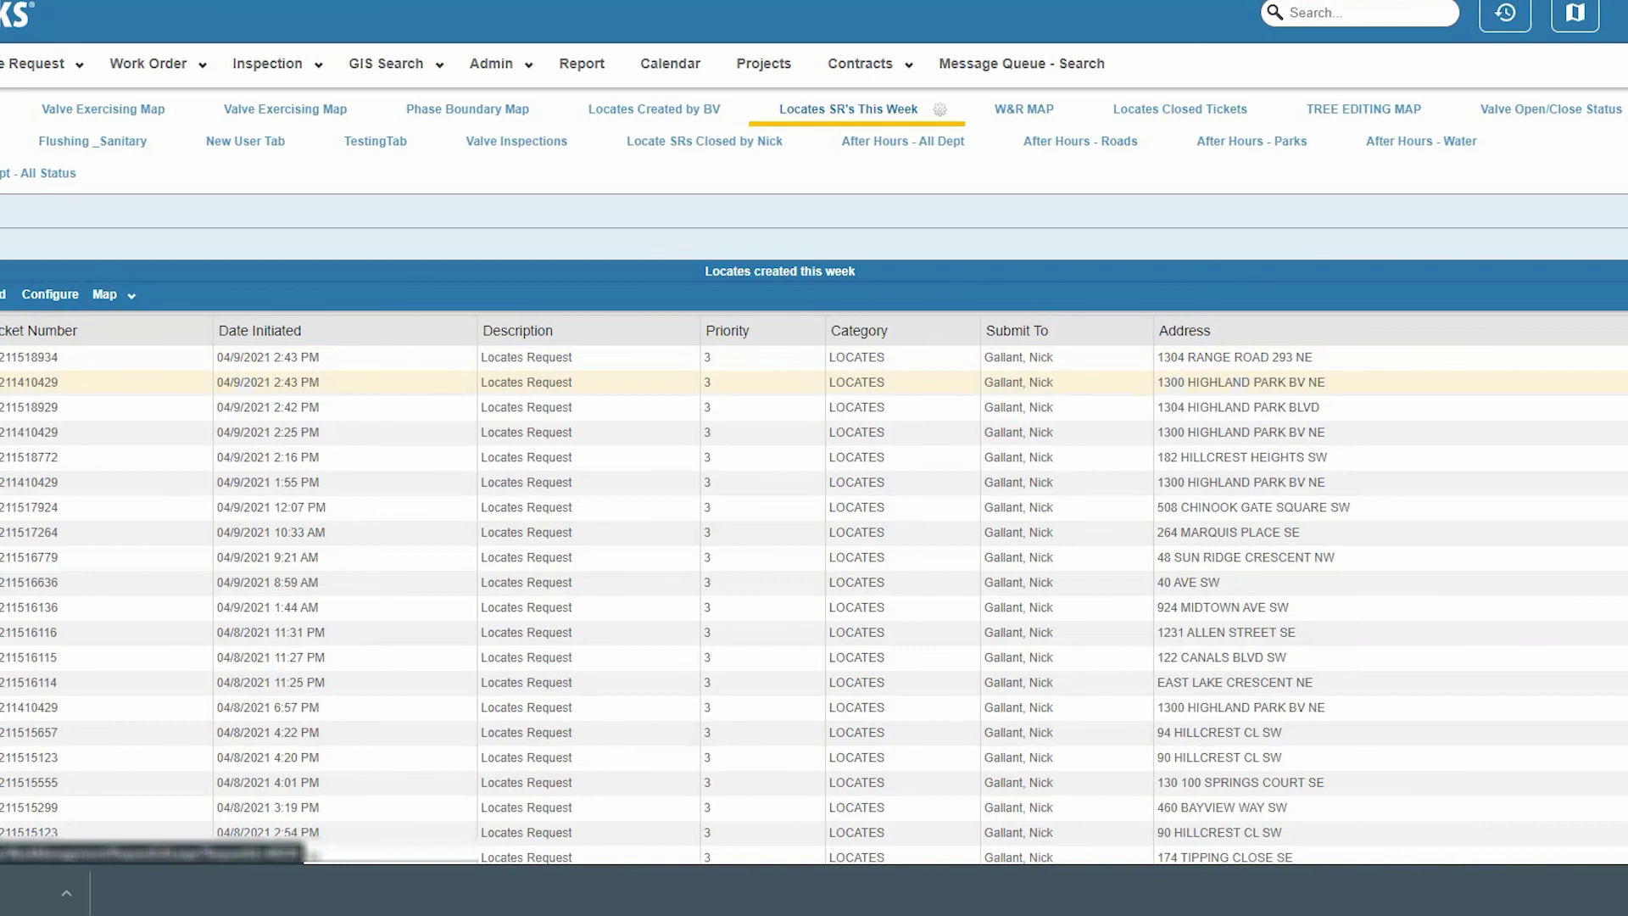
Step: Open the second request in the Locates SR's This Week list in a new tab and review its details, custom fields and attachments
{"action": "right_click", "coordinate": [9, 381]}
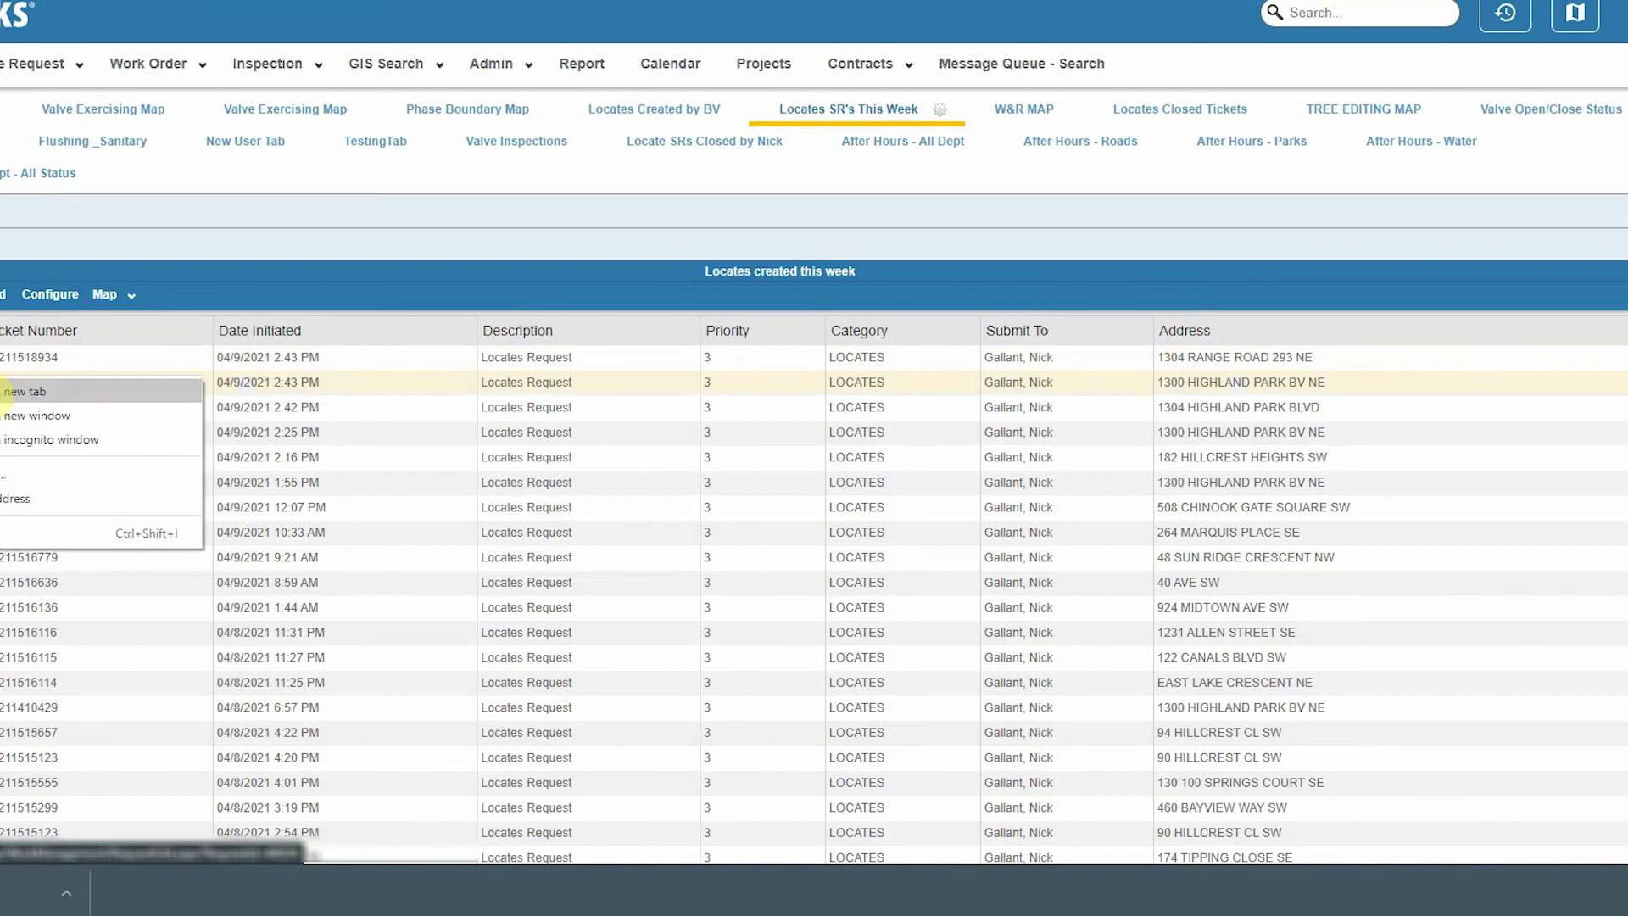
{"action": "left_click", "coordinate": [25, 390]}
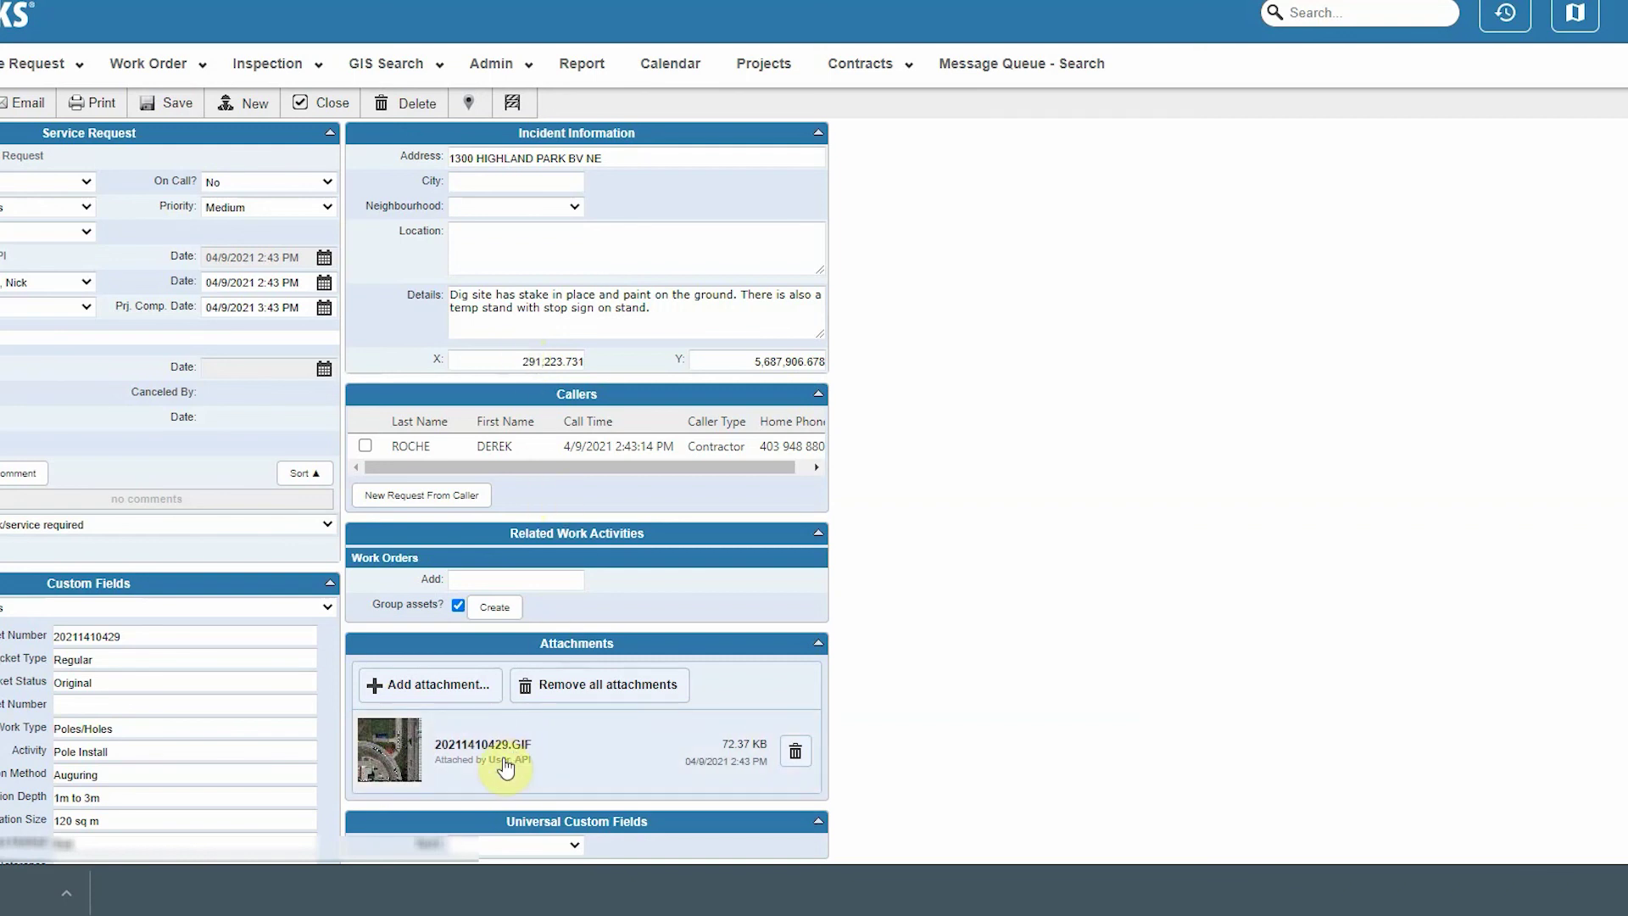
{"action": "scroll", "coordinate": [1018, 636], "scroll_direction": "down", "scroll_amount": 3}
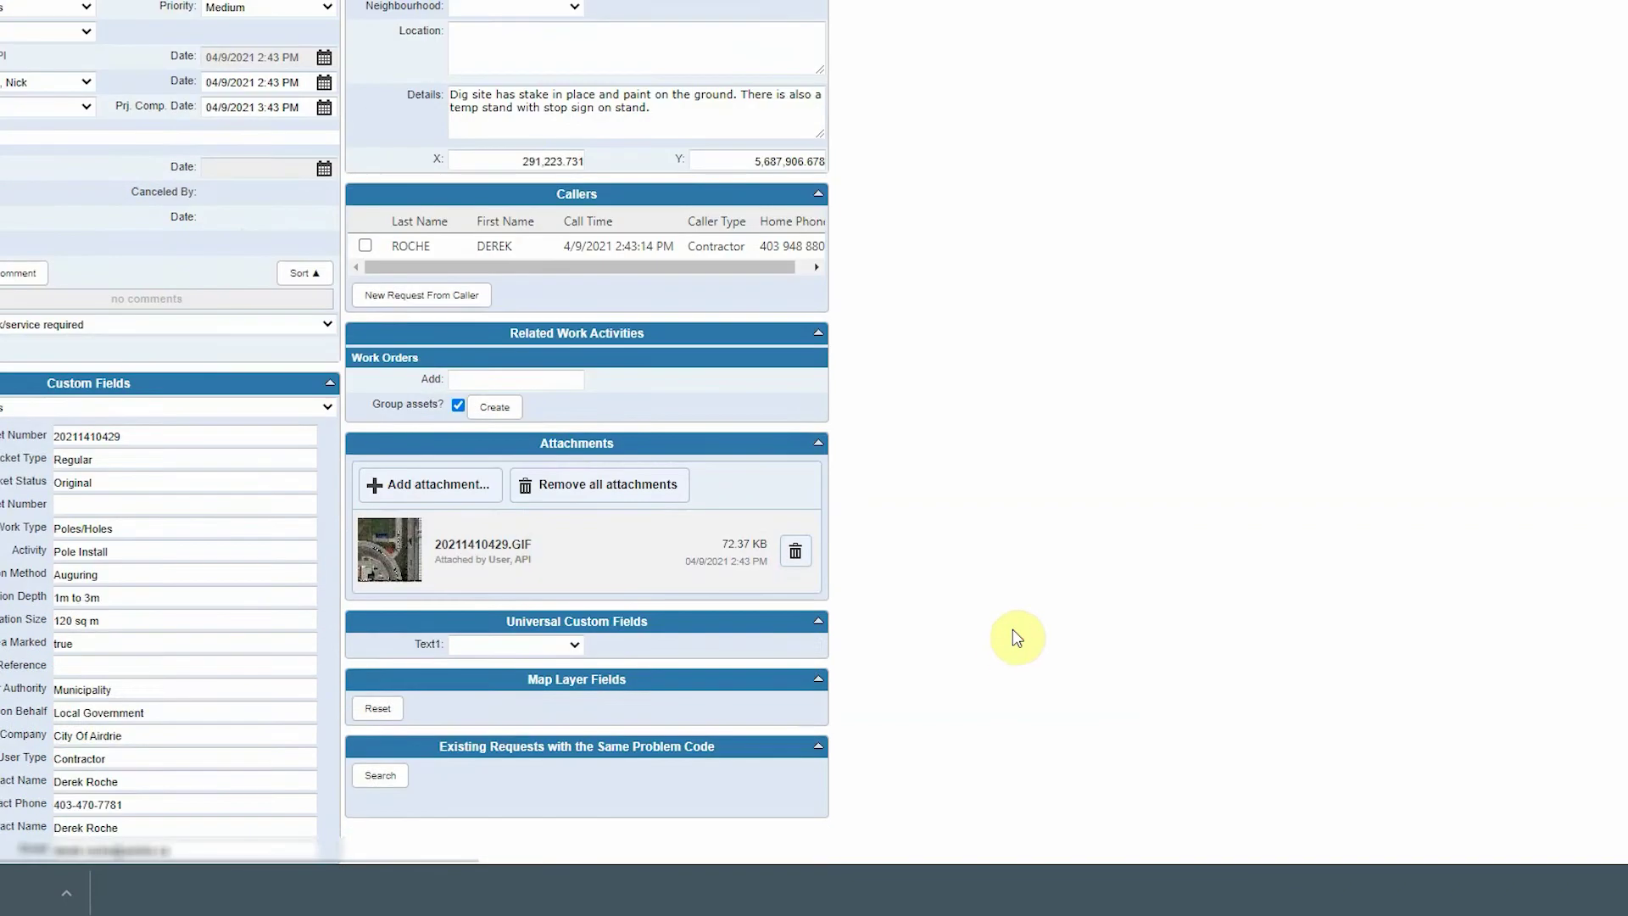
{"action": "scroll", "coordinate": [1211, 591], "scroll_direction": "up", "scroll_amount": 3}
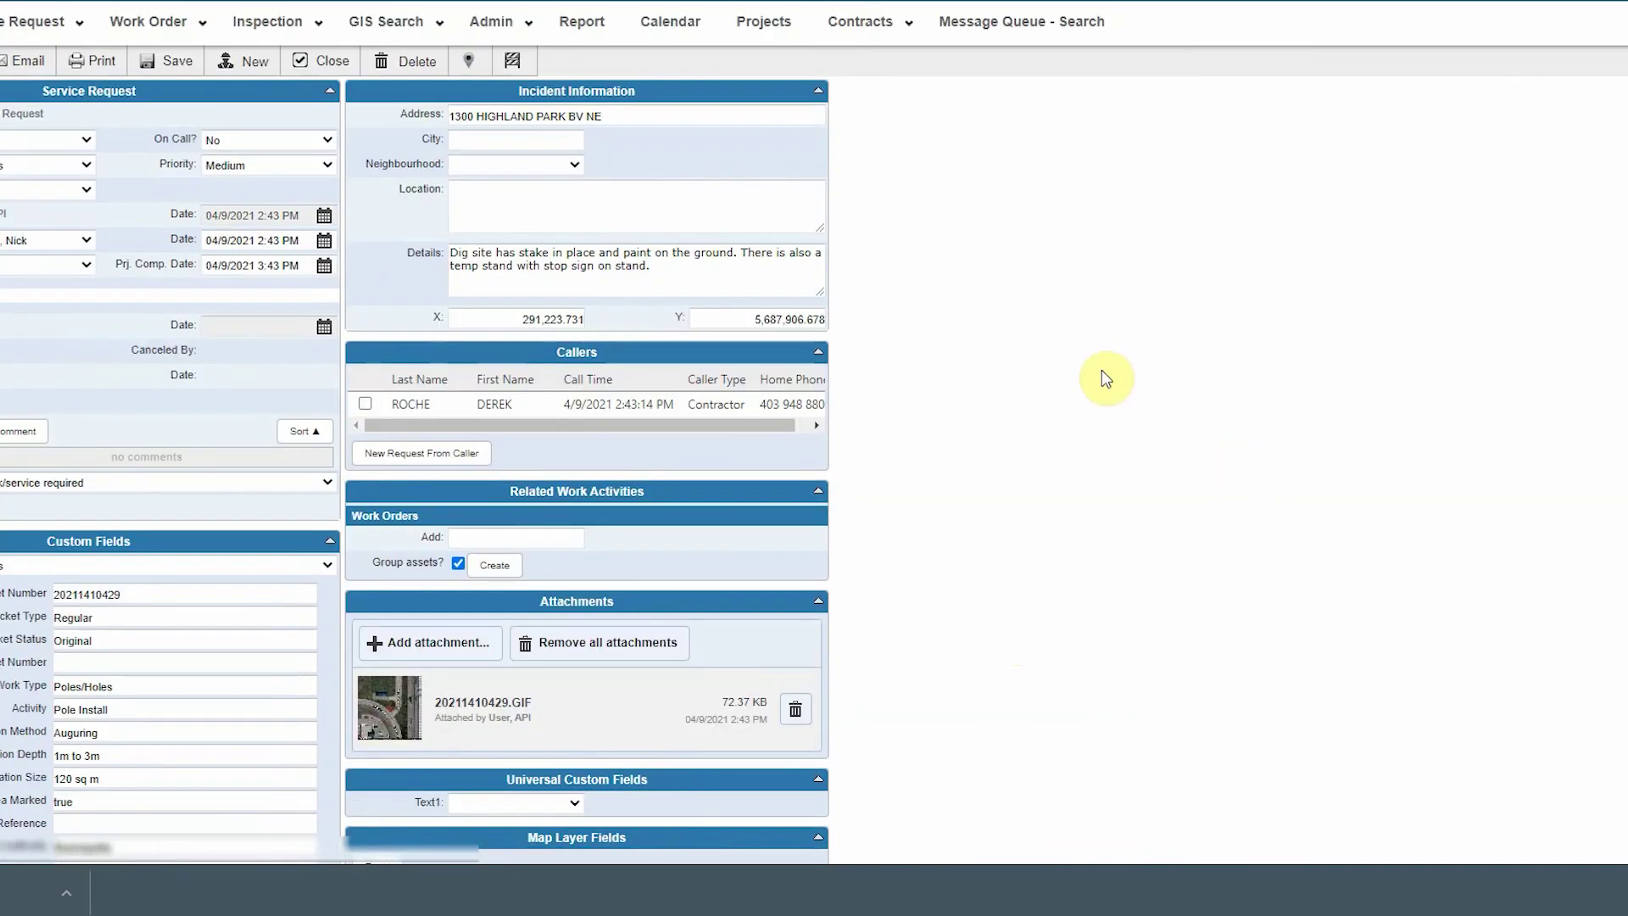
Step: Attach map.jpg to the service request
{"action": "scroll", "coordinate": [1109, 366], "scroll_direction": "down", "scroll_amount": 1}
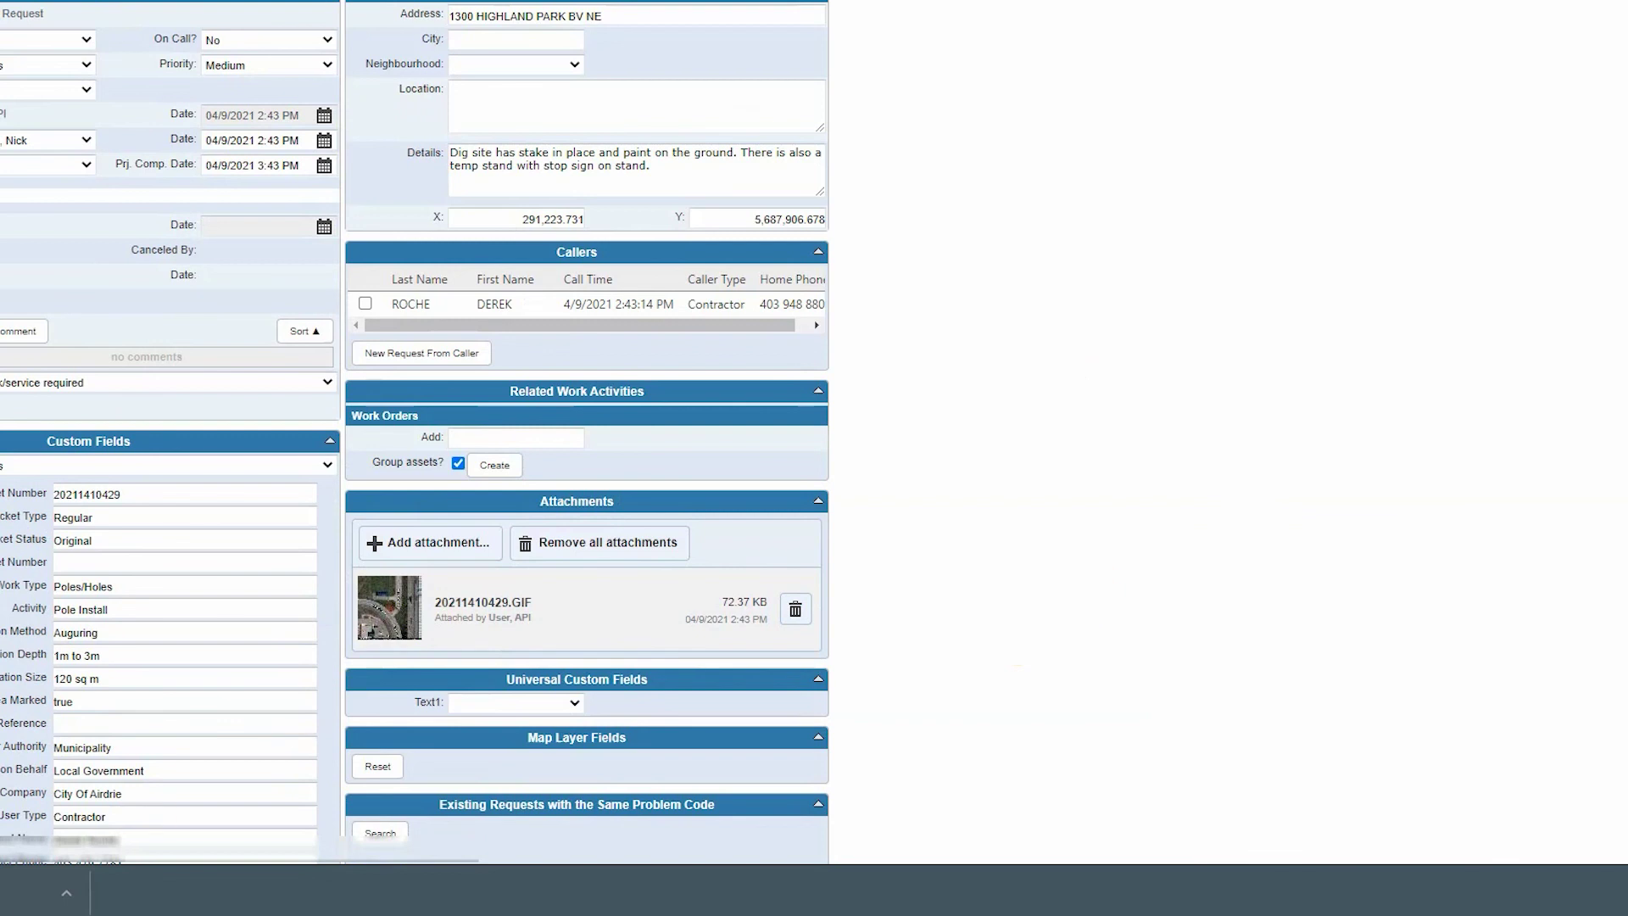
{"action": "left_click_drag", "start_coordinate": [4, 764], "coordinate": [475, 652]}
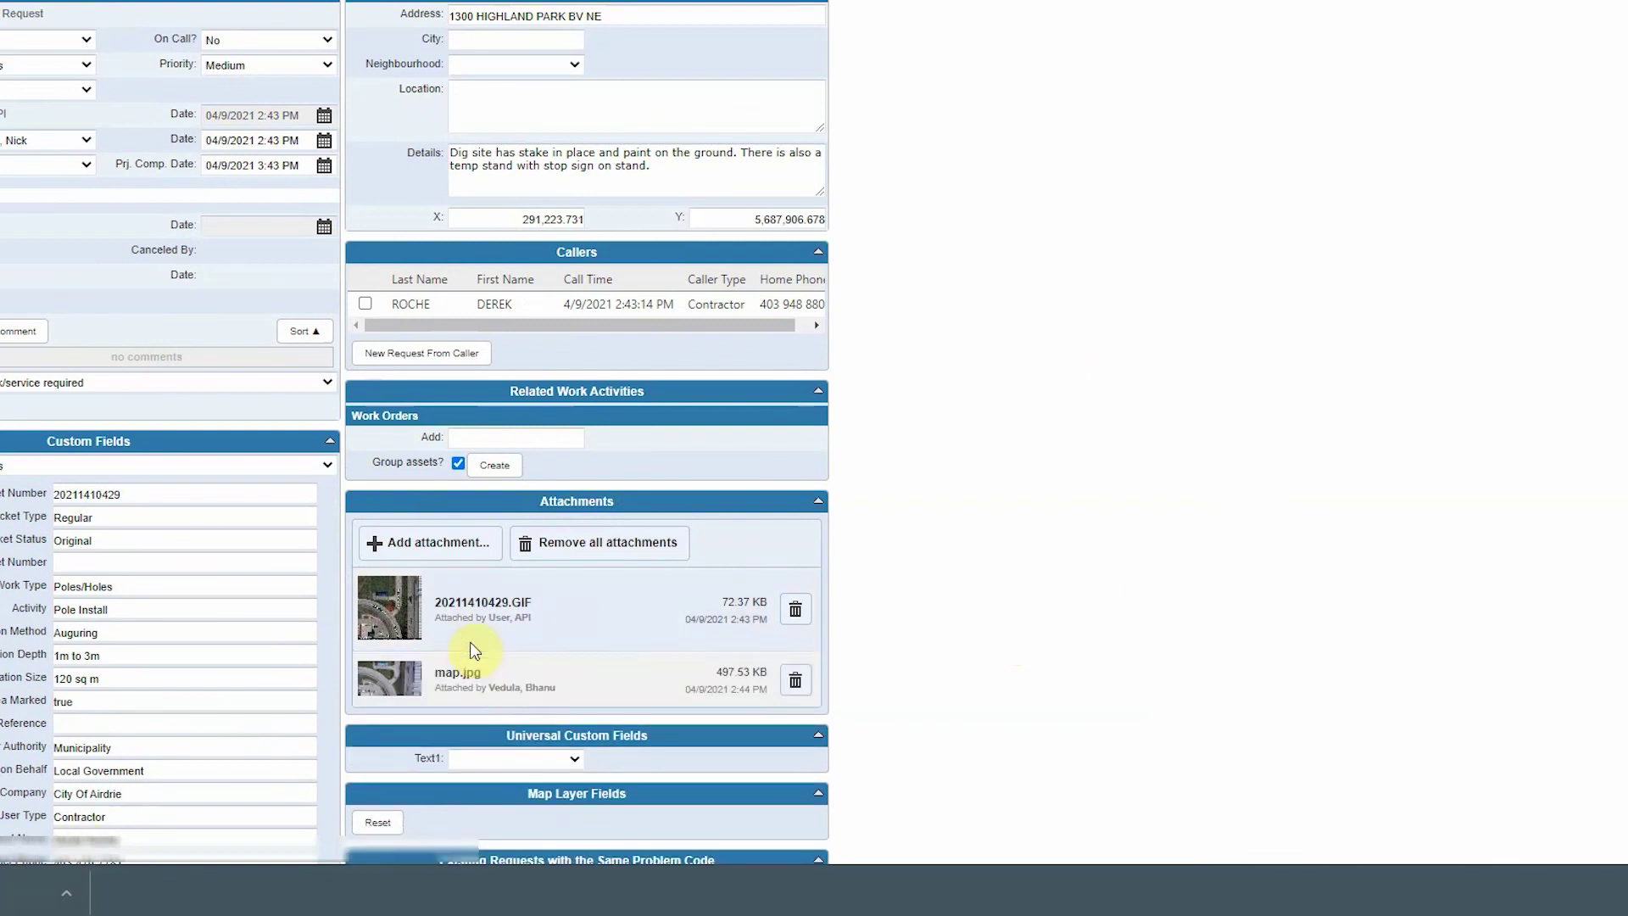
Step: Add the predefined comment "01. No City of Airdrie utilities in conflict." to the service request
{"action": "left_click", "coordinate": [7, 342]}
{"action": "left_click", "coordinate": [247, 325]}
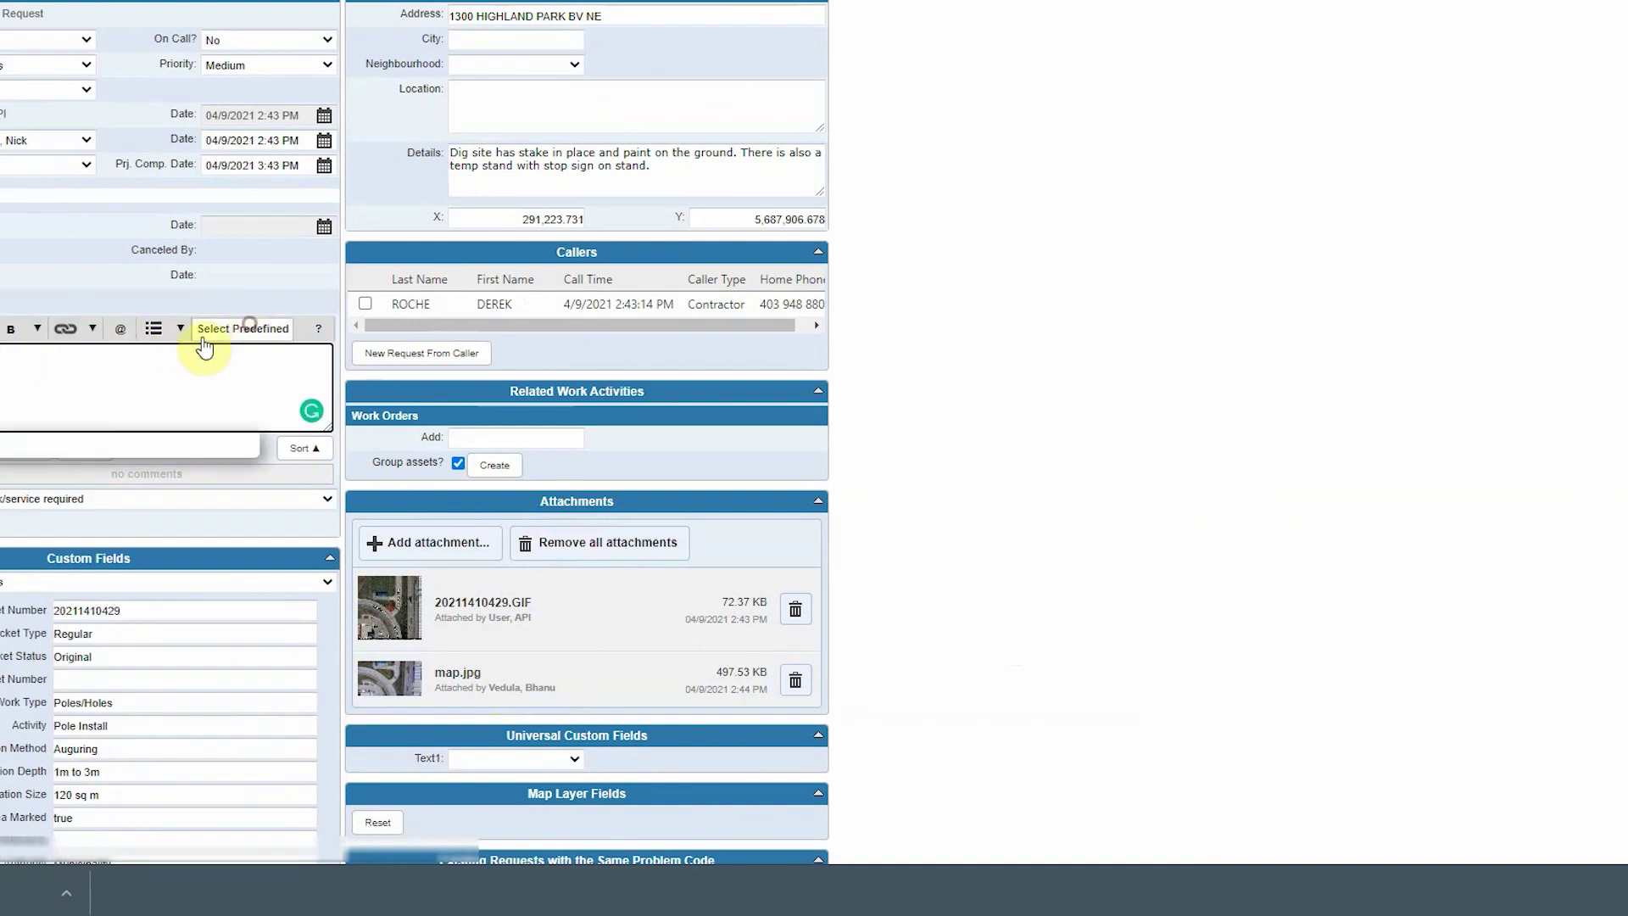
{"action": "left_click", "coordinate": [33, 452]}
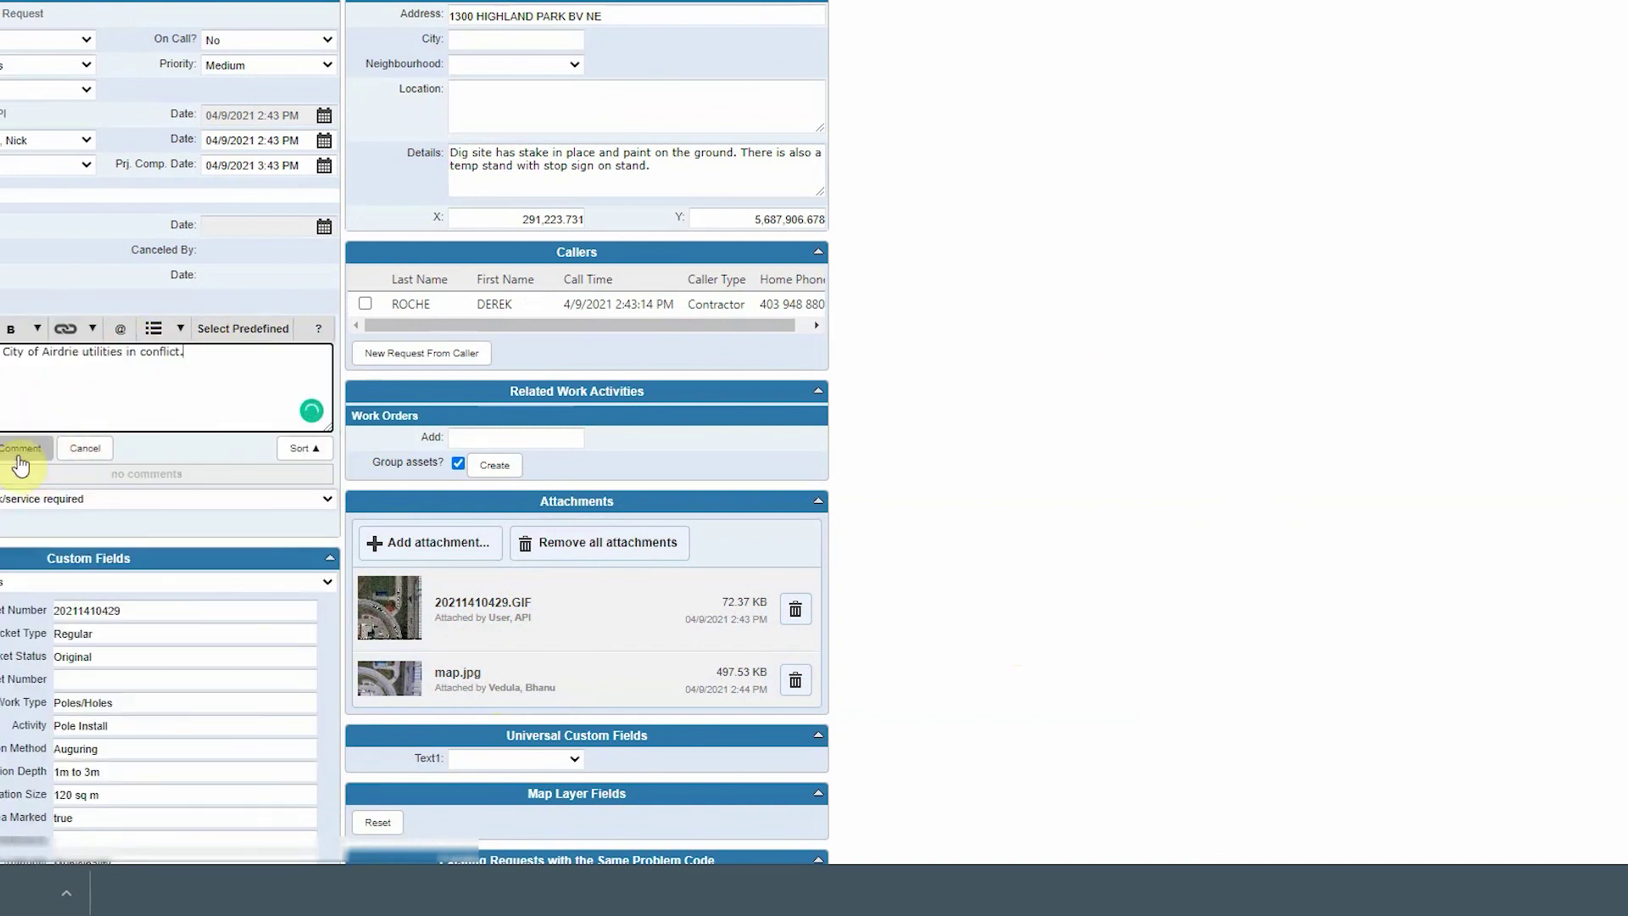
{"action": "left_click", "coordinate": [21, 464]}
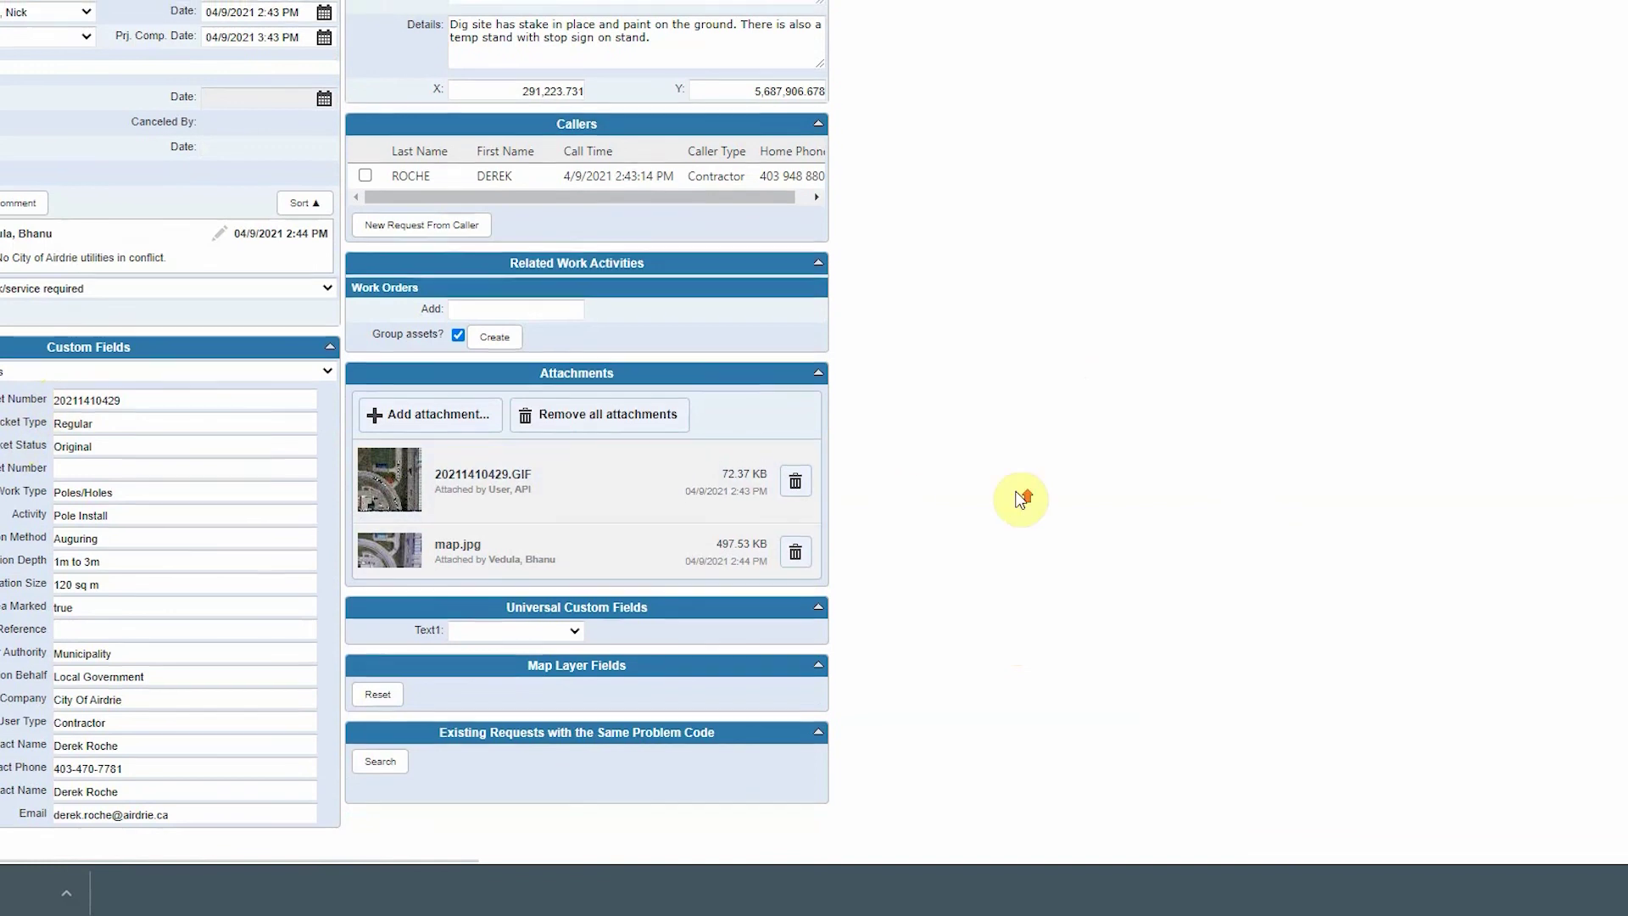
{"action": "scroll", "coordinate": [1020, 499], "scroll_direction": "up", "scroll_amount": 3}
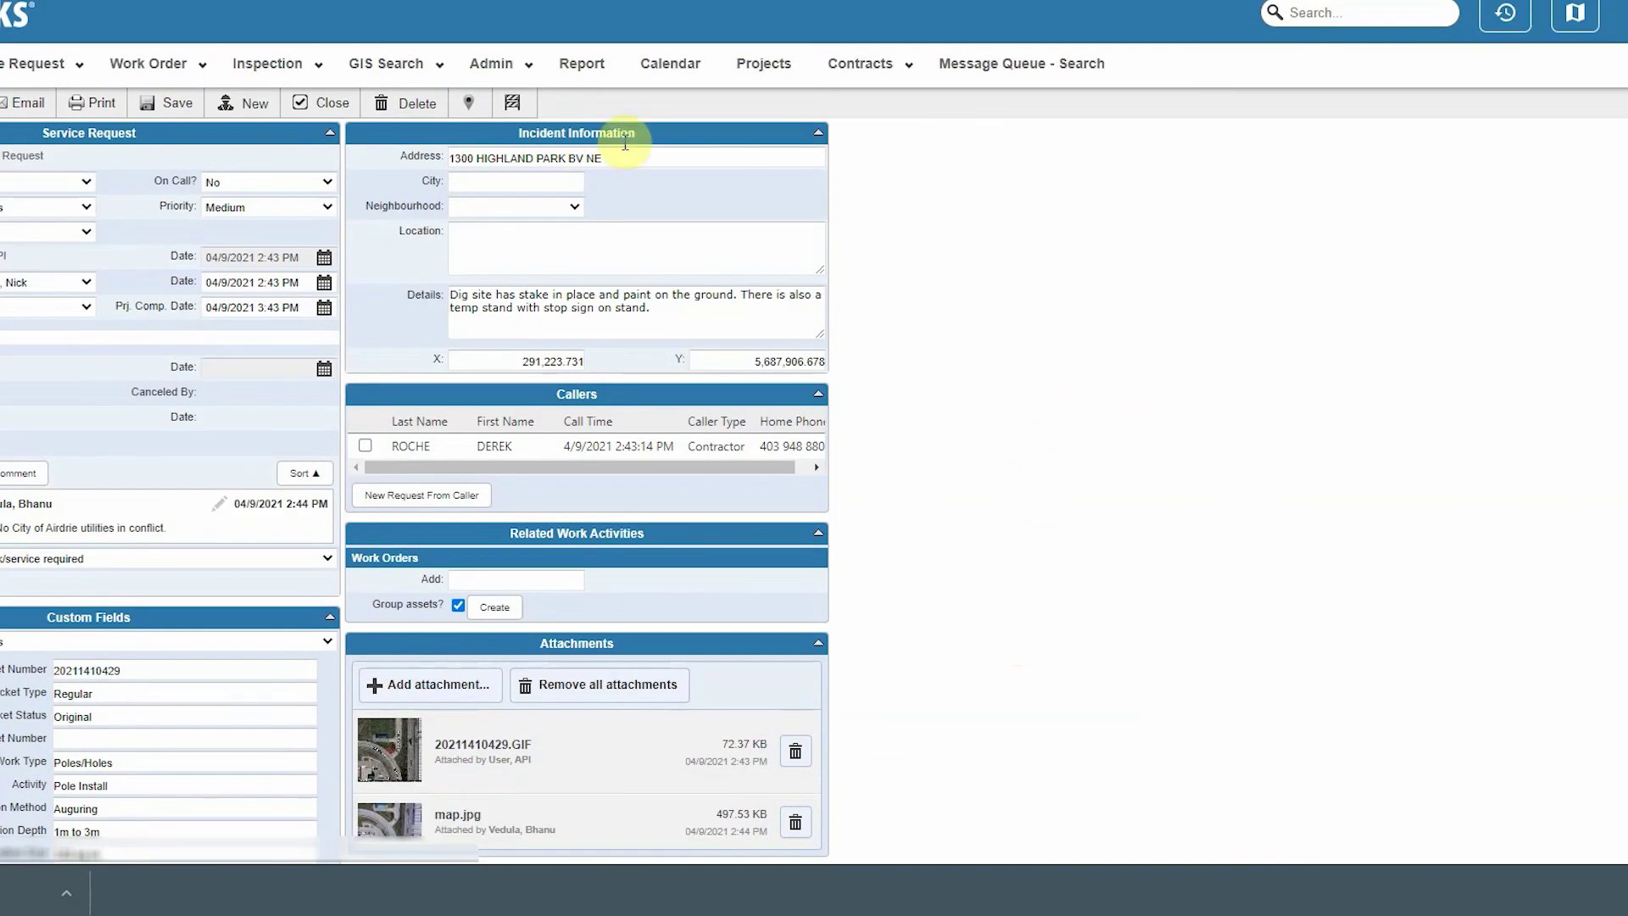
{"action": "left_click", "coordinate": [332, 105]}
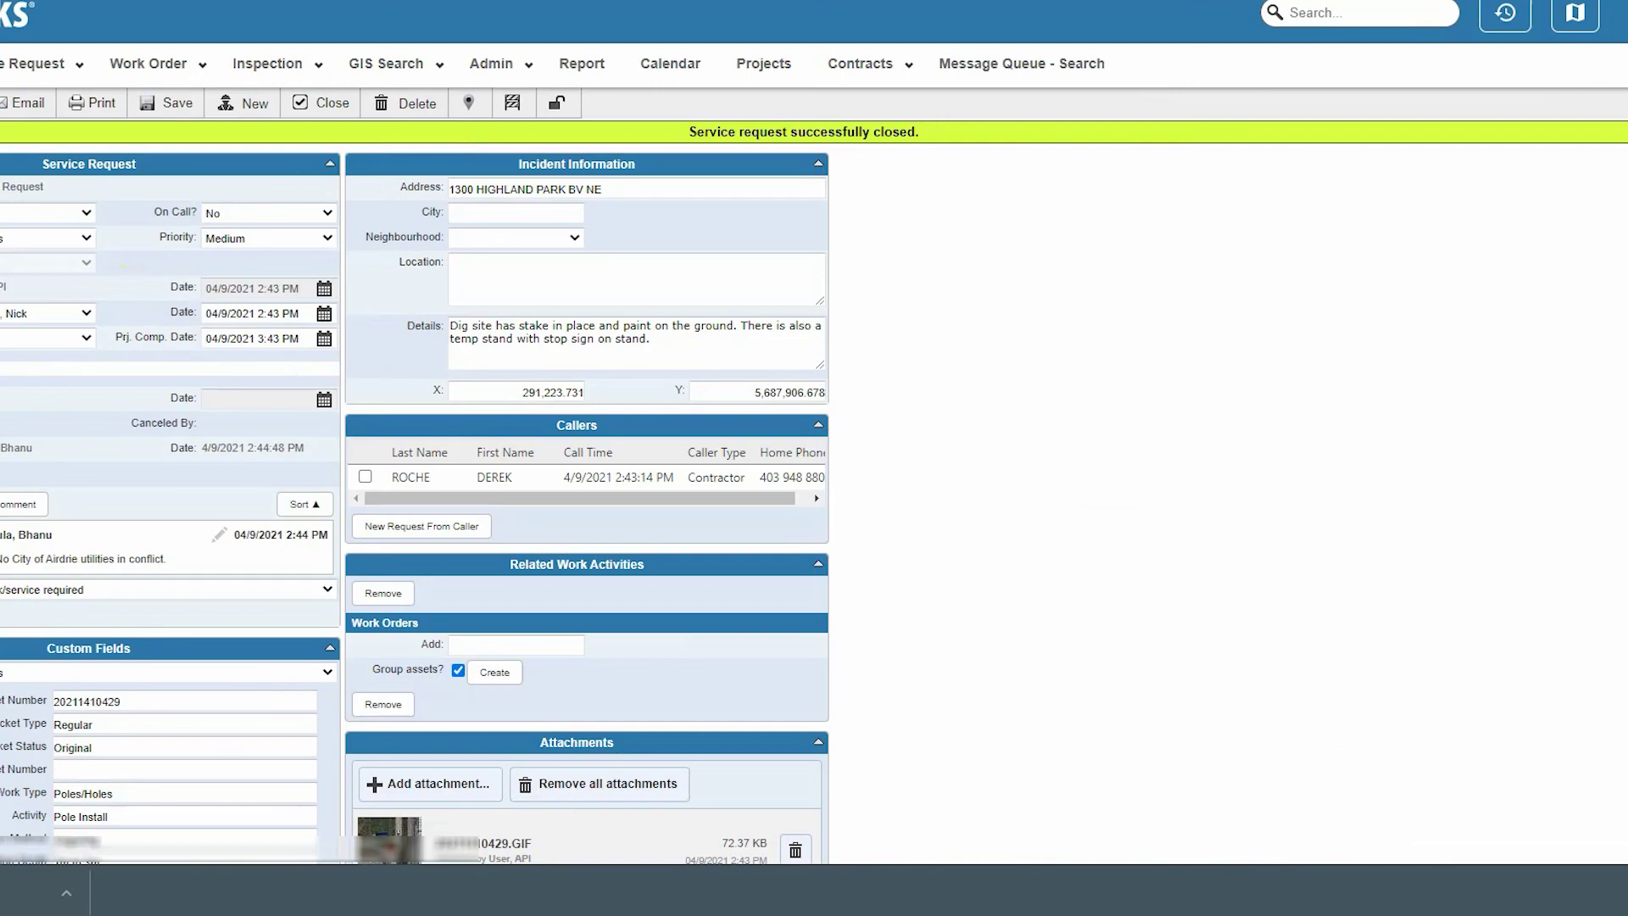
{"action": "left_click", "coordinate": [865, 83]}
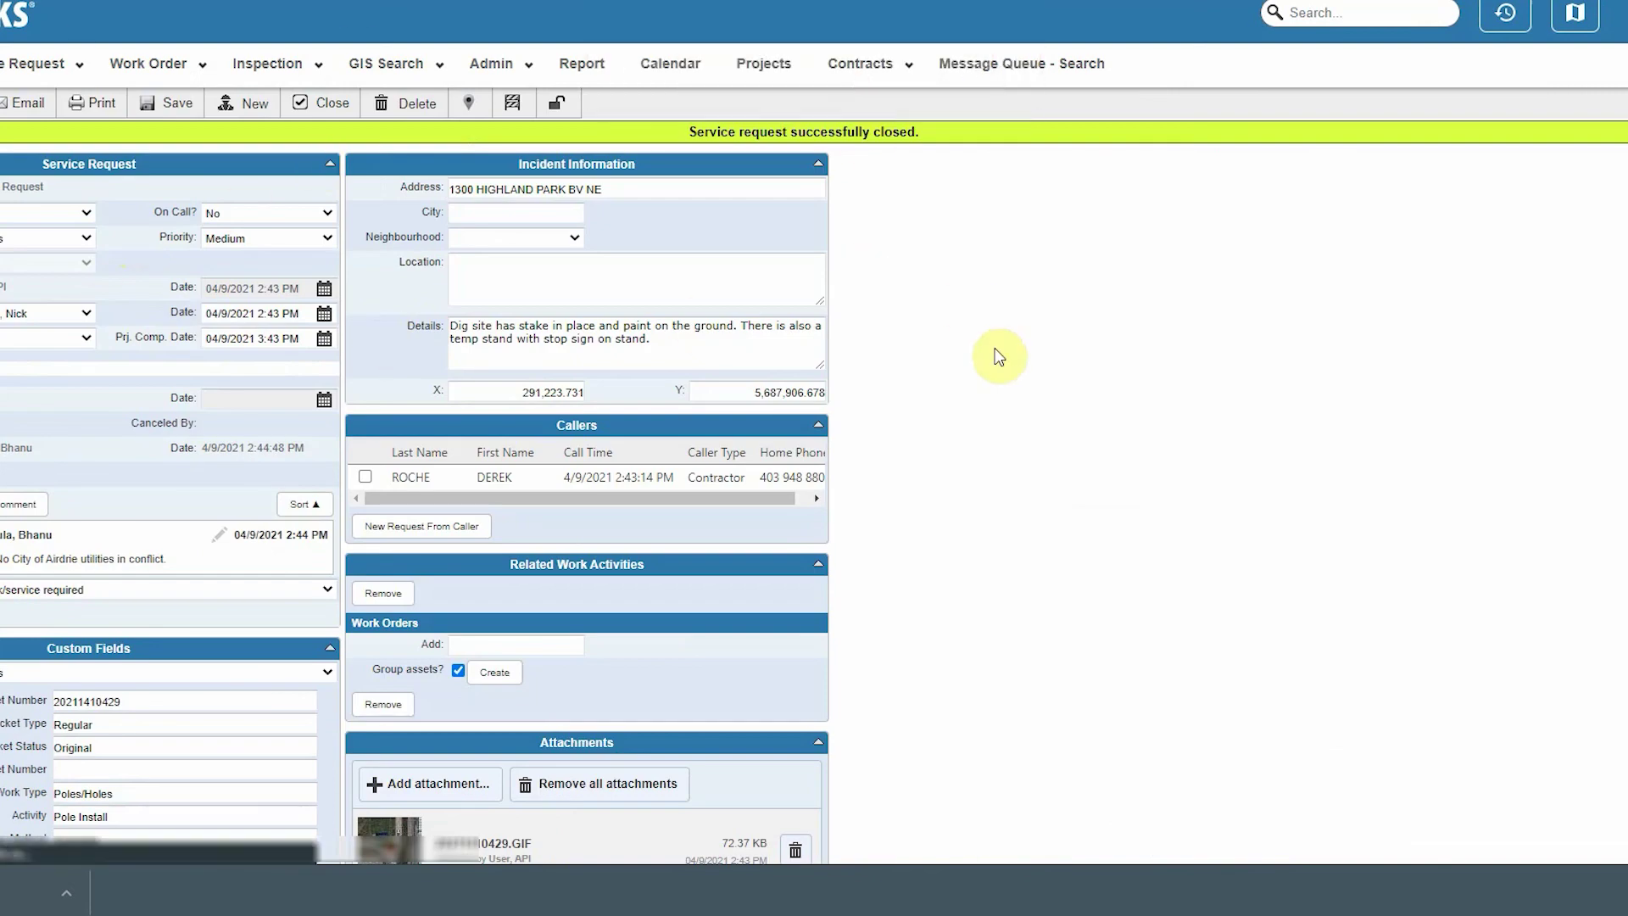
{"action": "scroll", "coordinate": [999, 354], "scroll_direction": "down", "scroll_amount": 2}
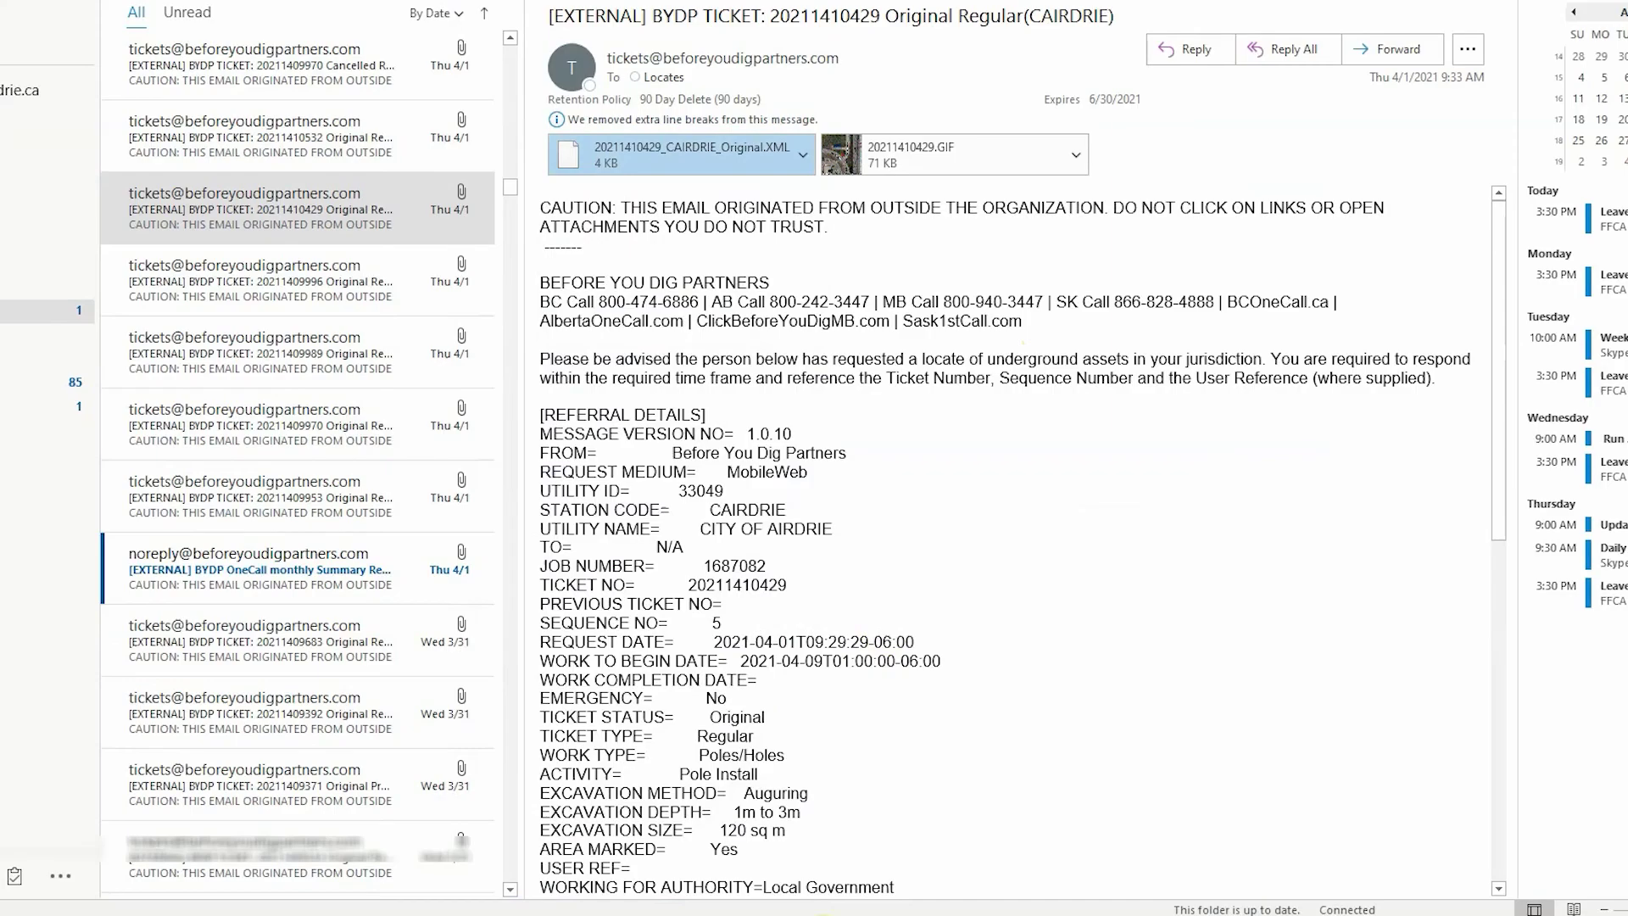
Step: Switch to Outlook, open the newest City of Airdrie Locates Report e-mail and read through its LocatesReport.pdf attachment
{"action": "left_click", "coordinate": [47, 360]}
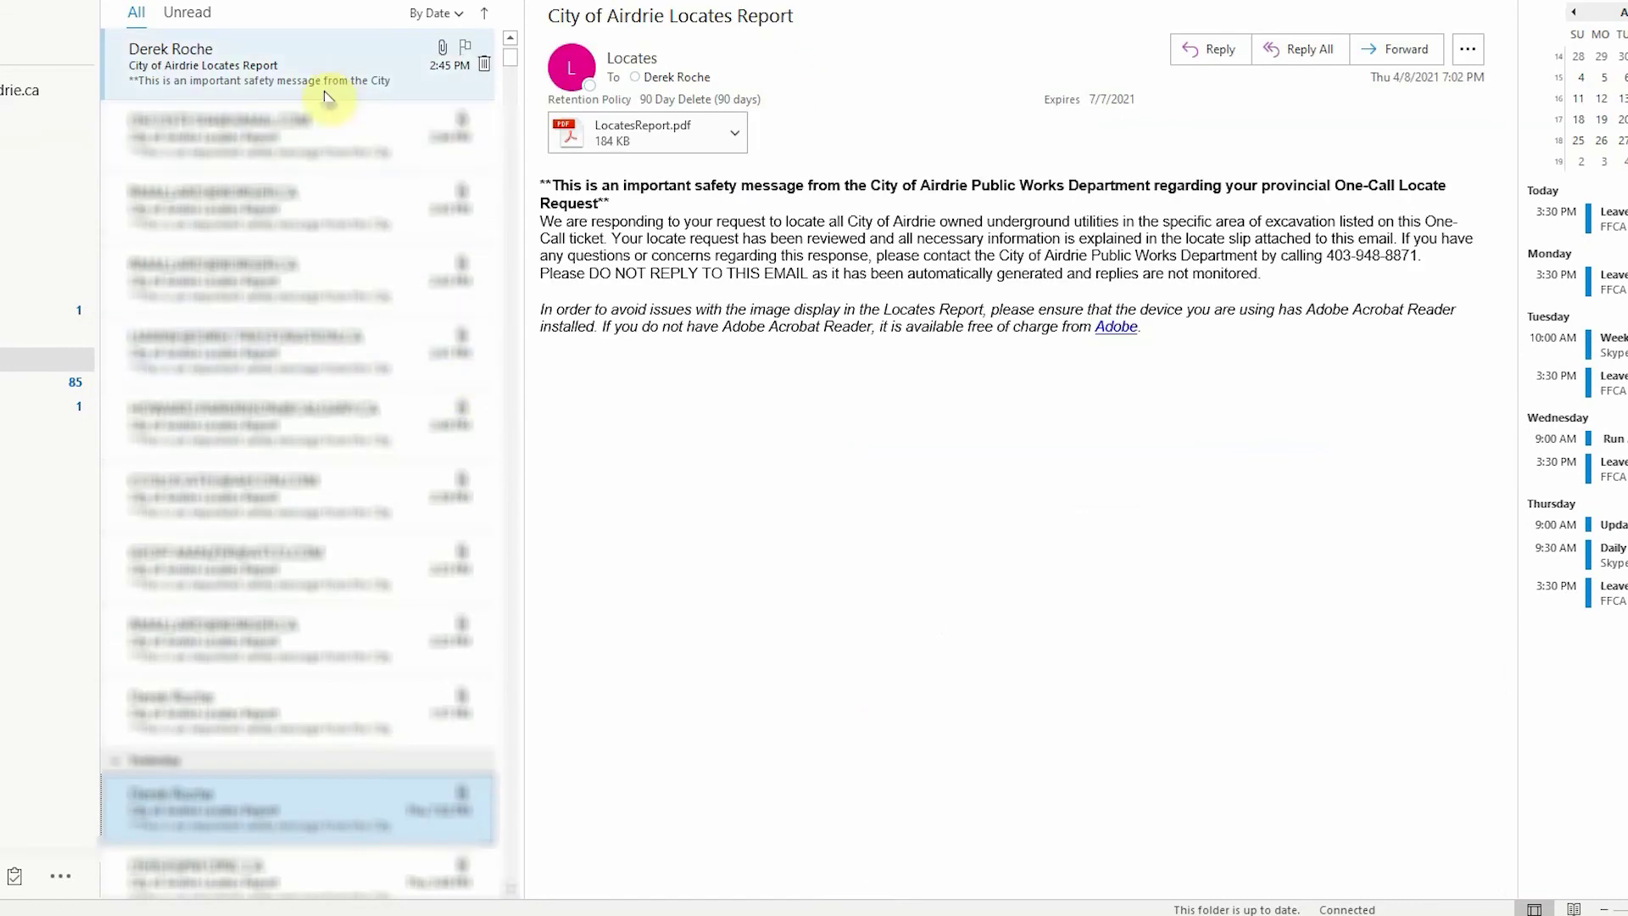
{"action": "left_click", "coordinate": [224, 65]}
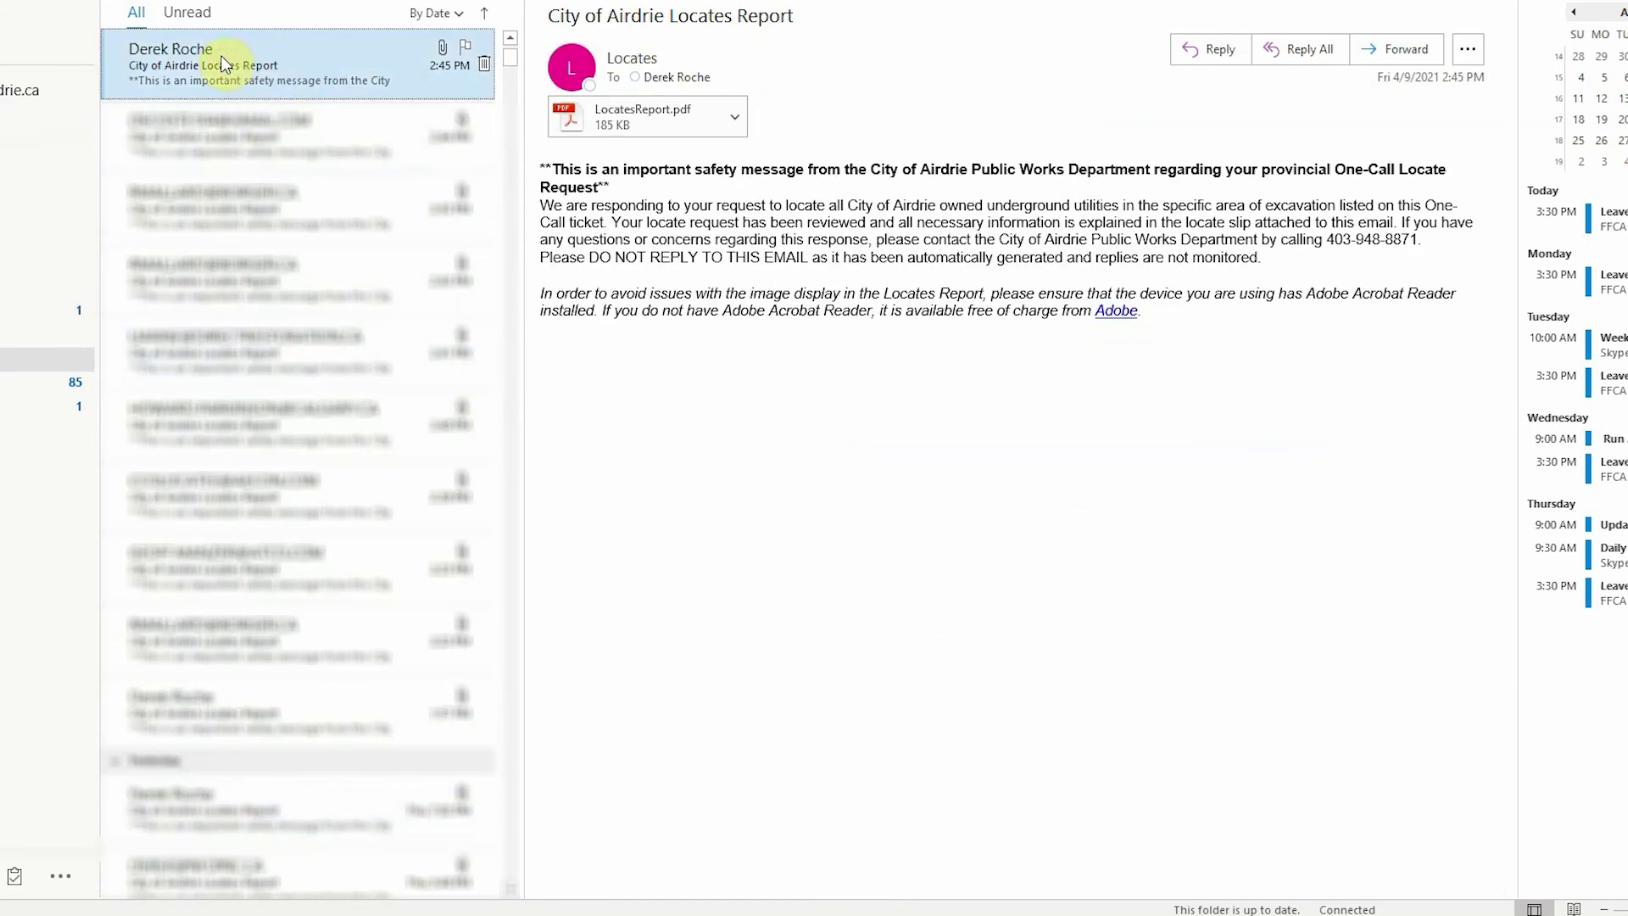
{"action": "left_click", "coordinate": [644, 104]}
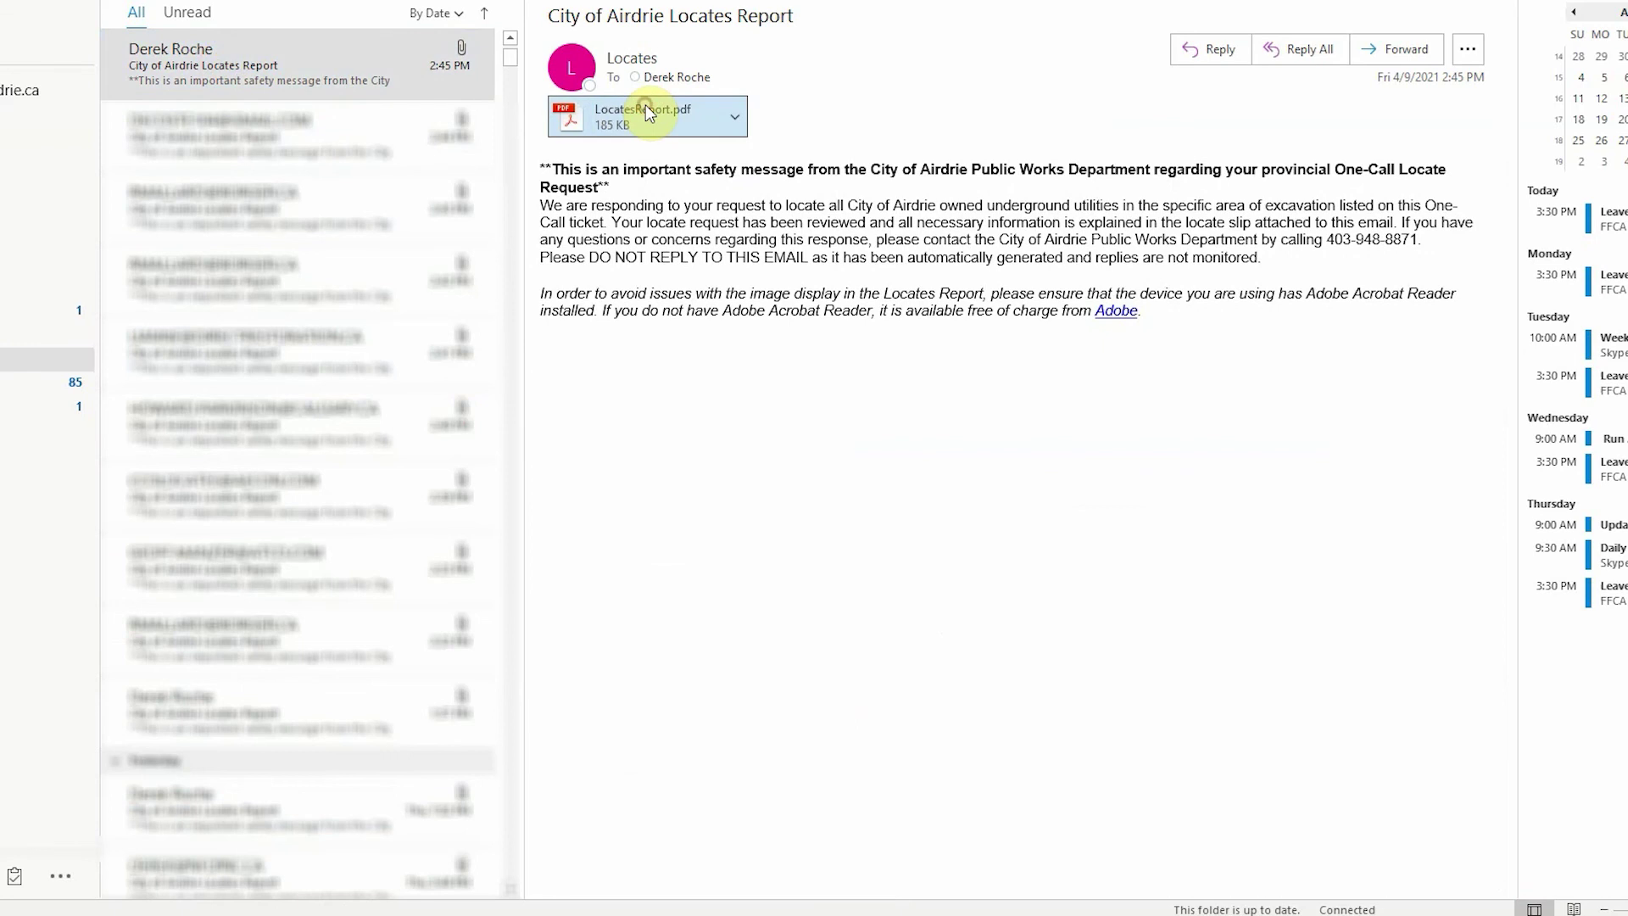
{"action": "left_click", "coordinate": [632, 175]}
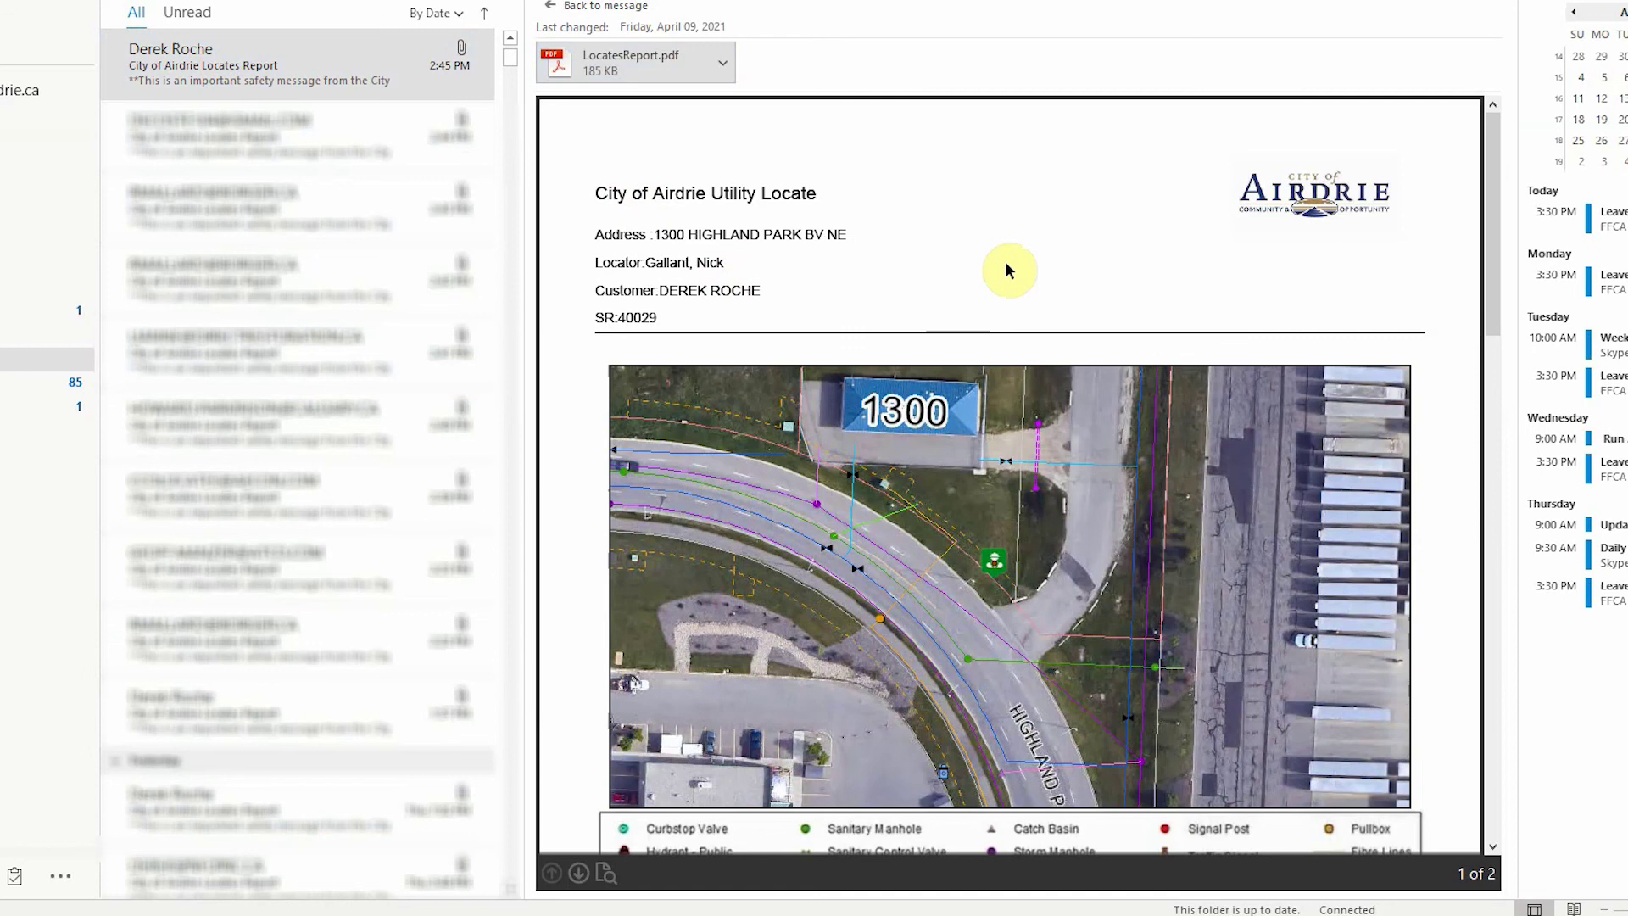
{"action": "scroll", "coordinate": [1006, 265], "scroll_direction": "down", "scroll_amount": 3}
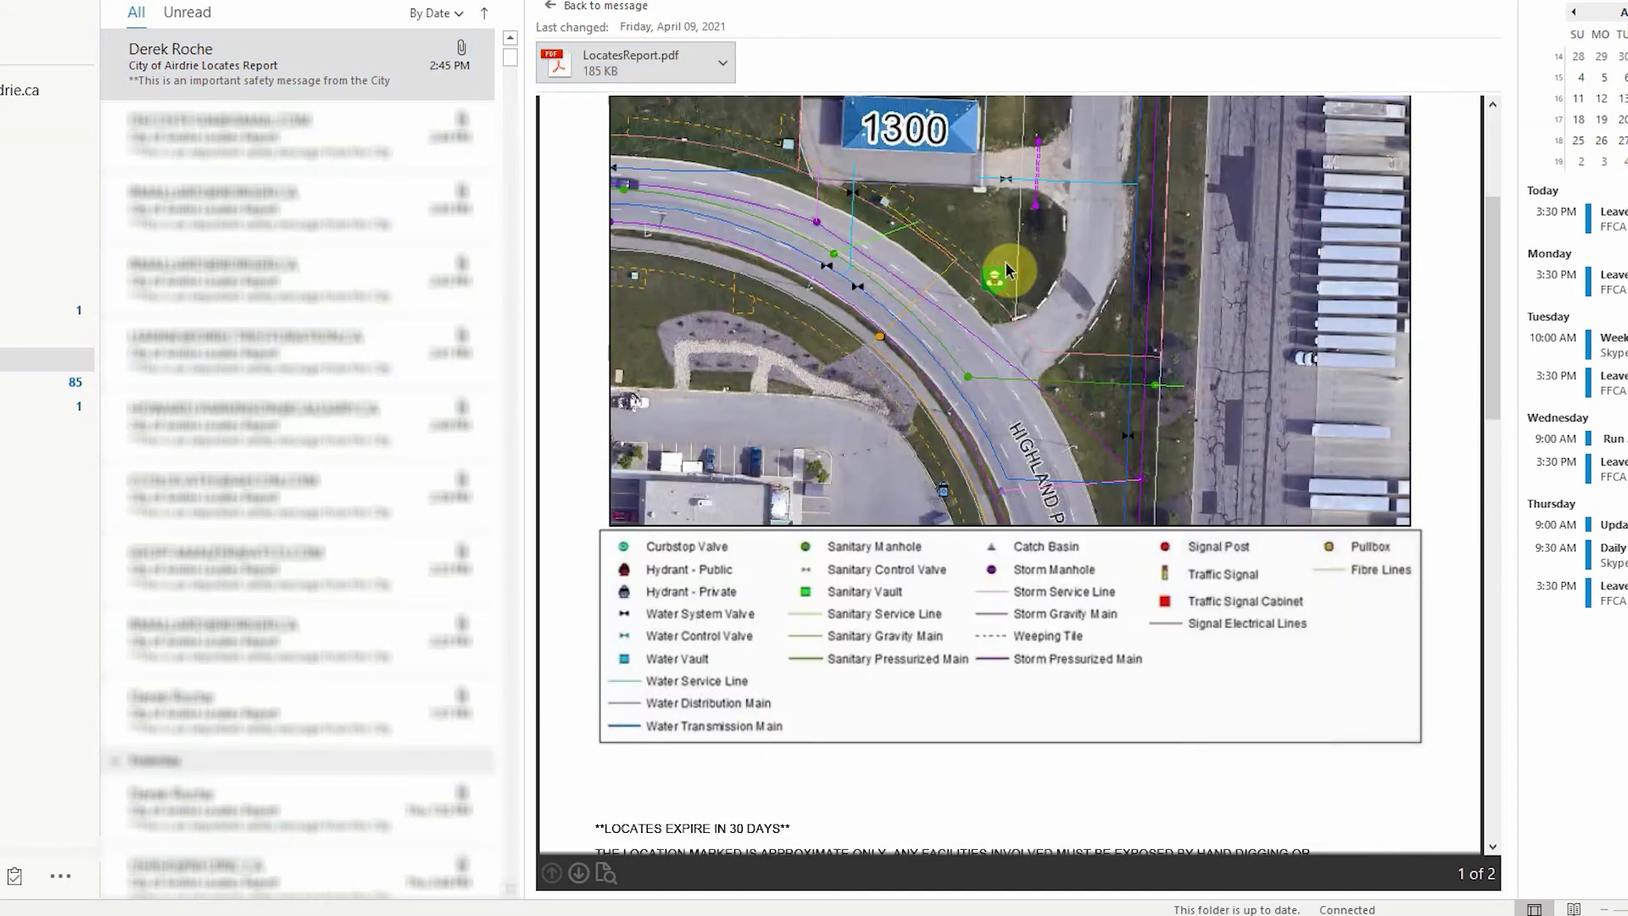
{"action": "scroll", "coordinate": [1007, 270], "scroll_direction": "down", "scroll_amount": 6}
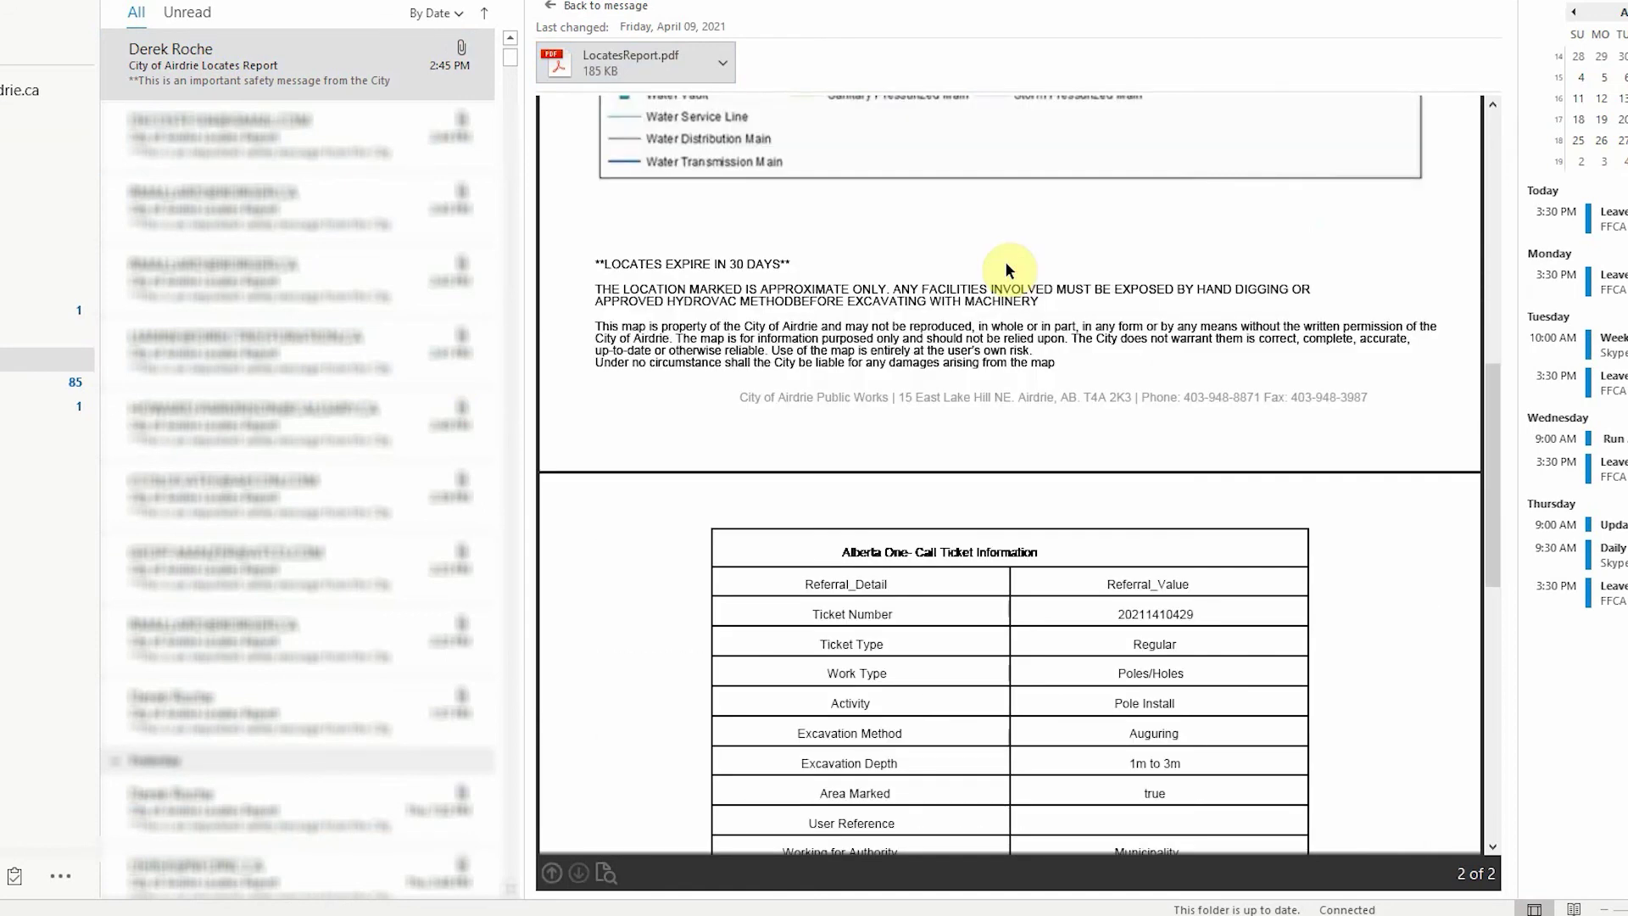
{"action": "scroll", "coordinate": [1007, 269], "scroll_direction": "down", "scroll_amount": 3}
{"action": "scroll", "coordinate": [1007, 269], "scroll_direction": "down", "scroll_amount": 3}
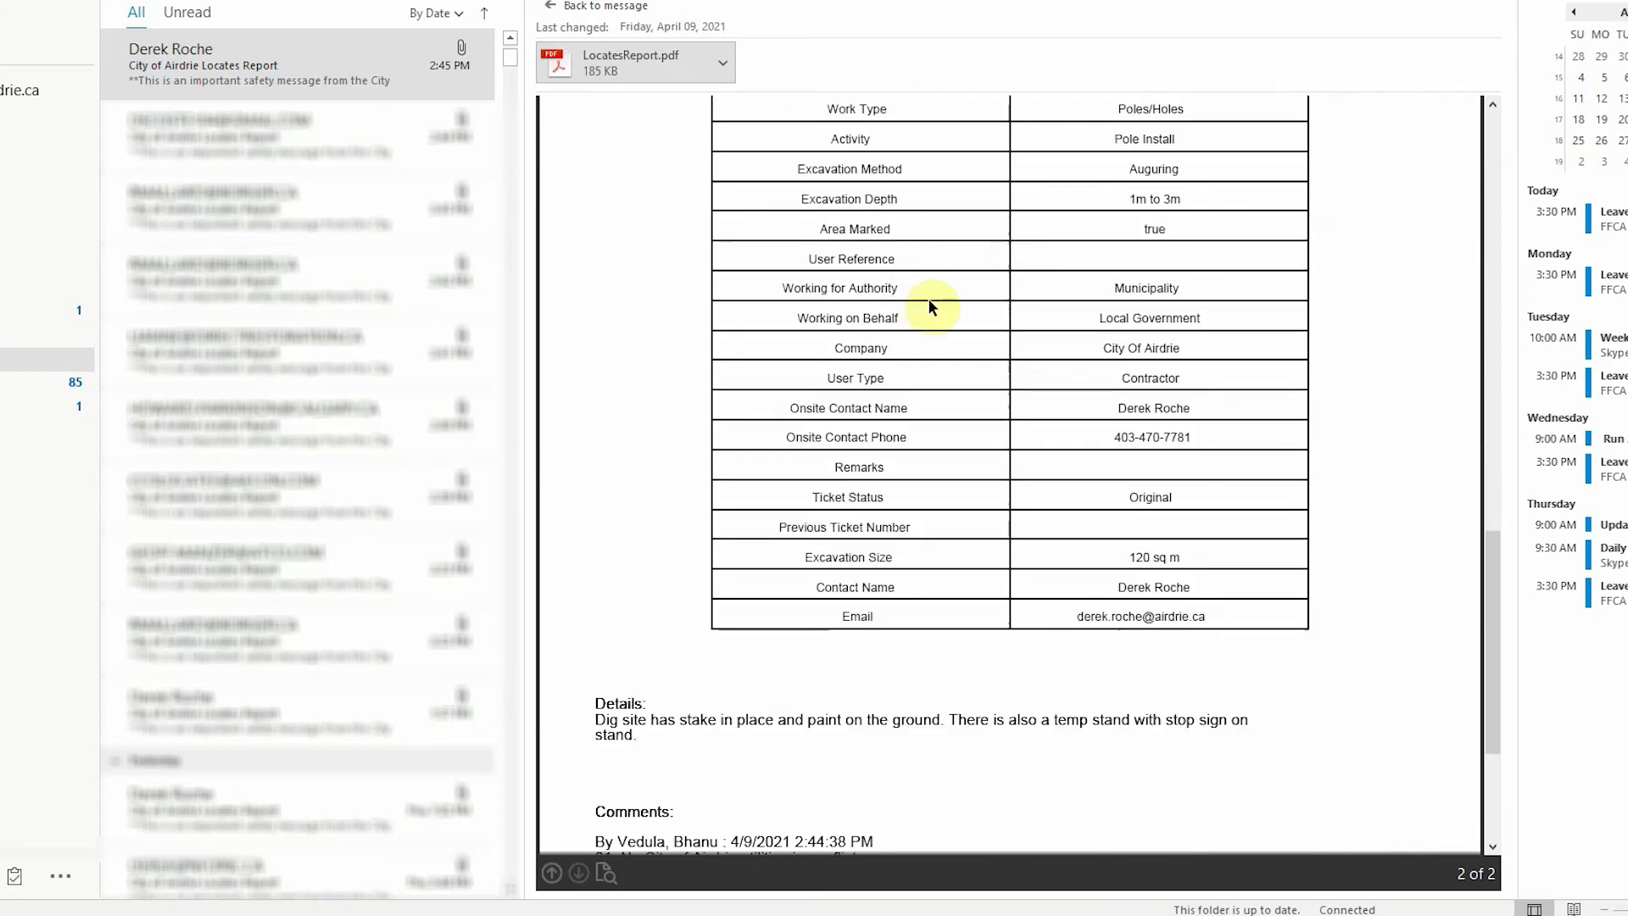
{"action": "scroll", "coordinate": [930, 306], "scroll_direction": "down", "scroll_amount": 3}
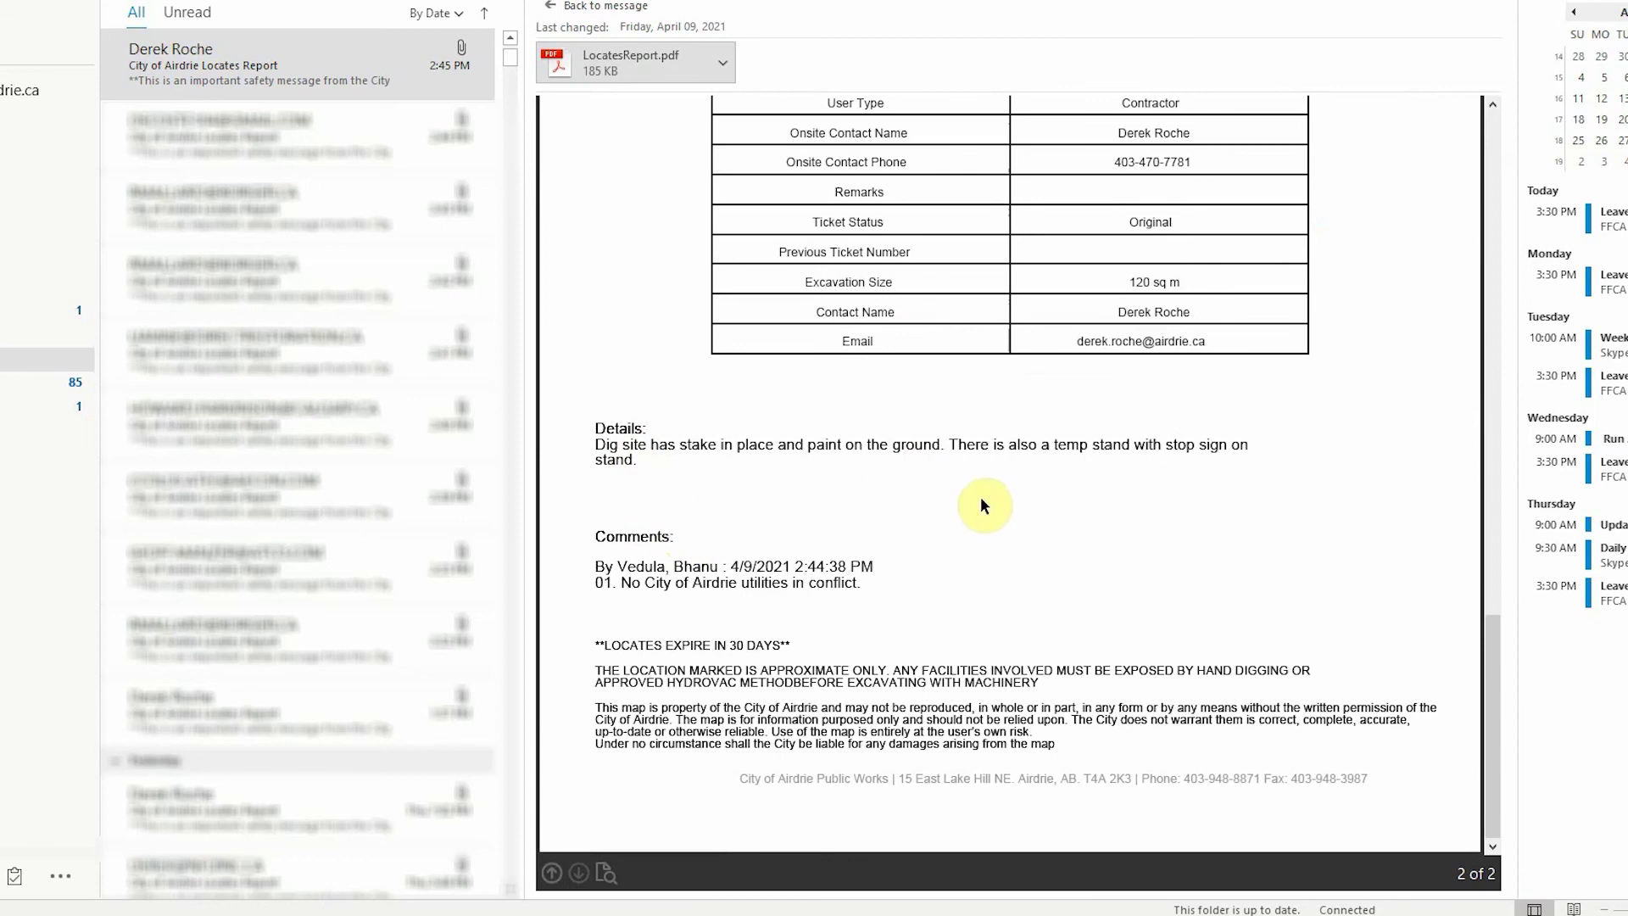
{"action": "left_click", "coordinate": [727, 908]}
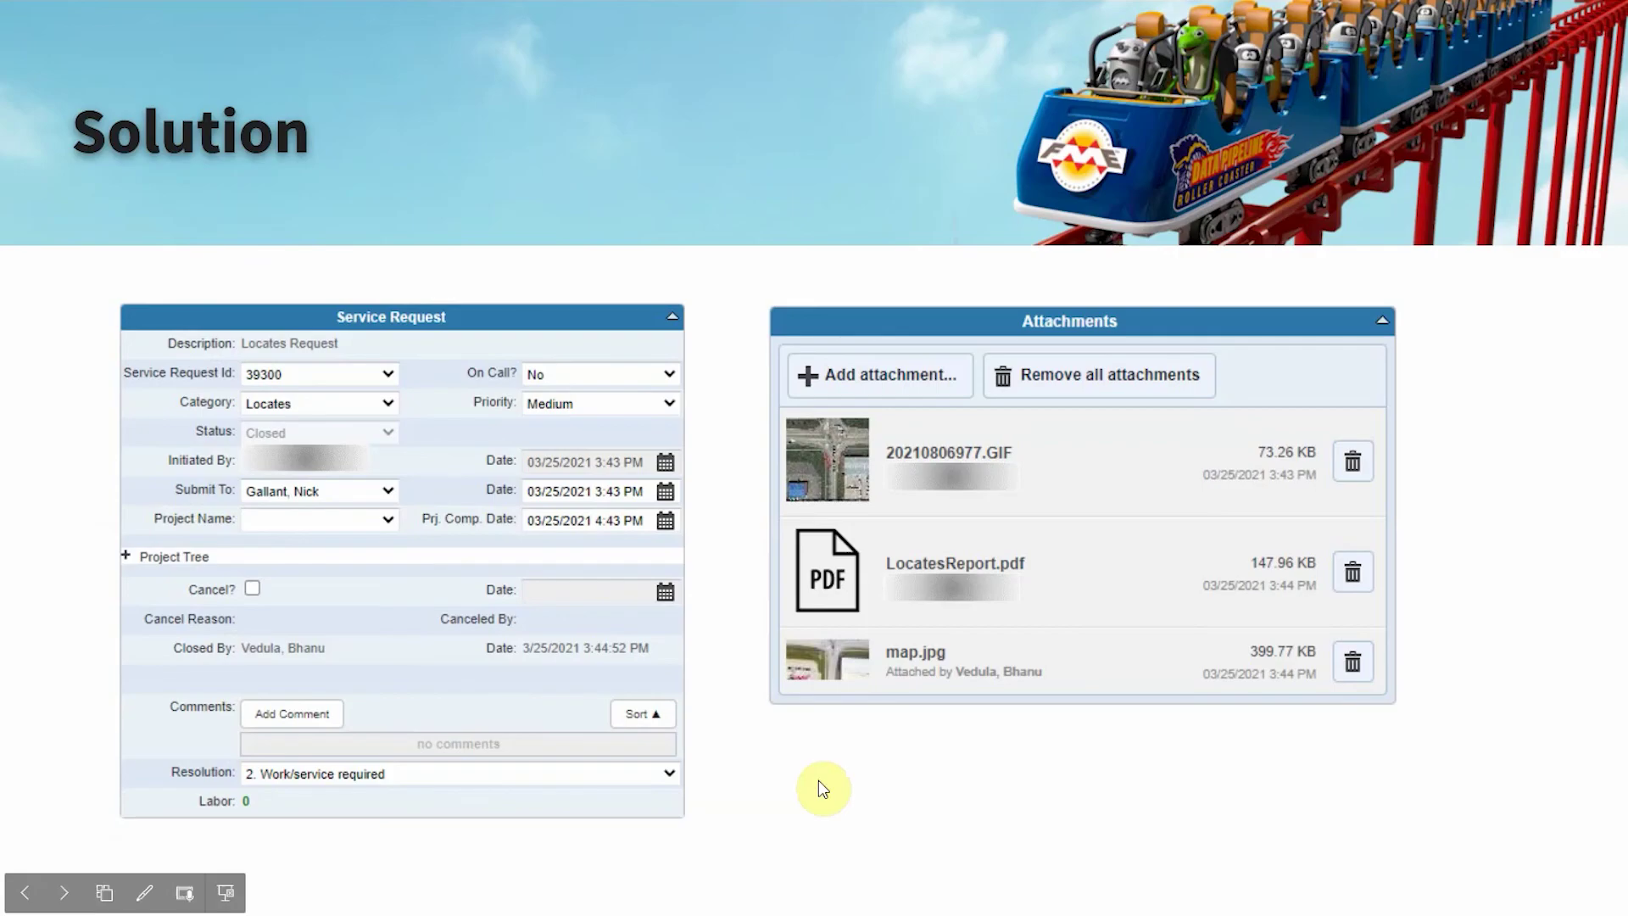
{"action": "scroll", "coordinate": [818, 780], "scroll_direction": "down", "scroll_amount": 5}
{"action": "scroll", "coordinate": [818, 781], "scroll_direction": "down", "scroll_amount": 5}
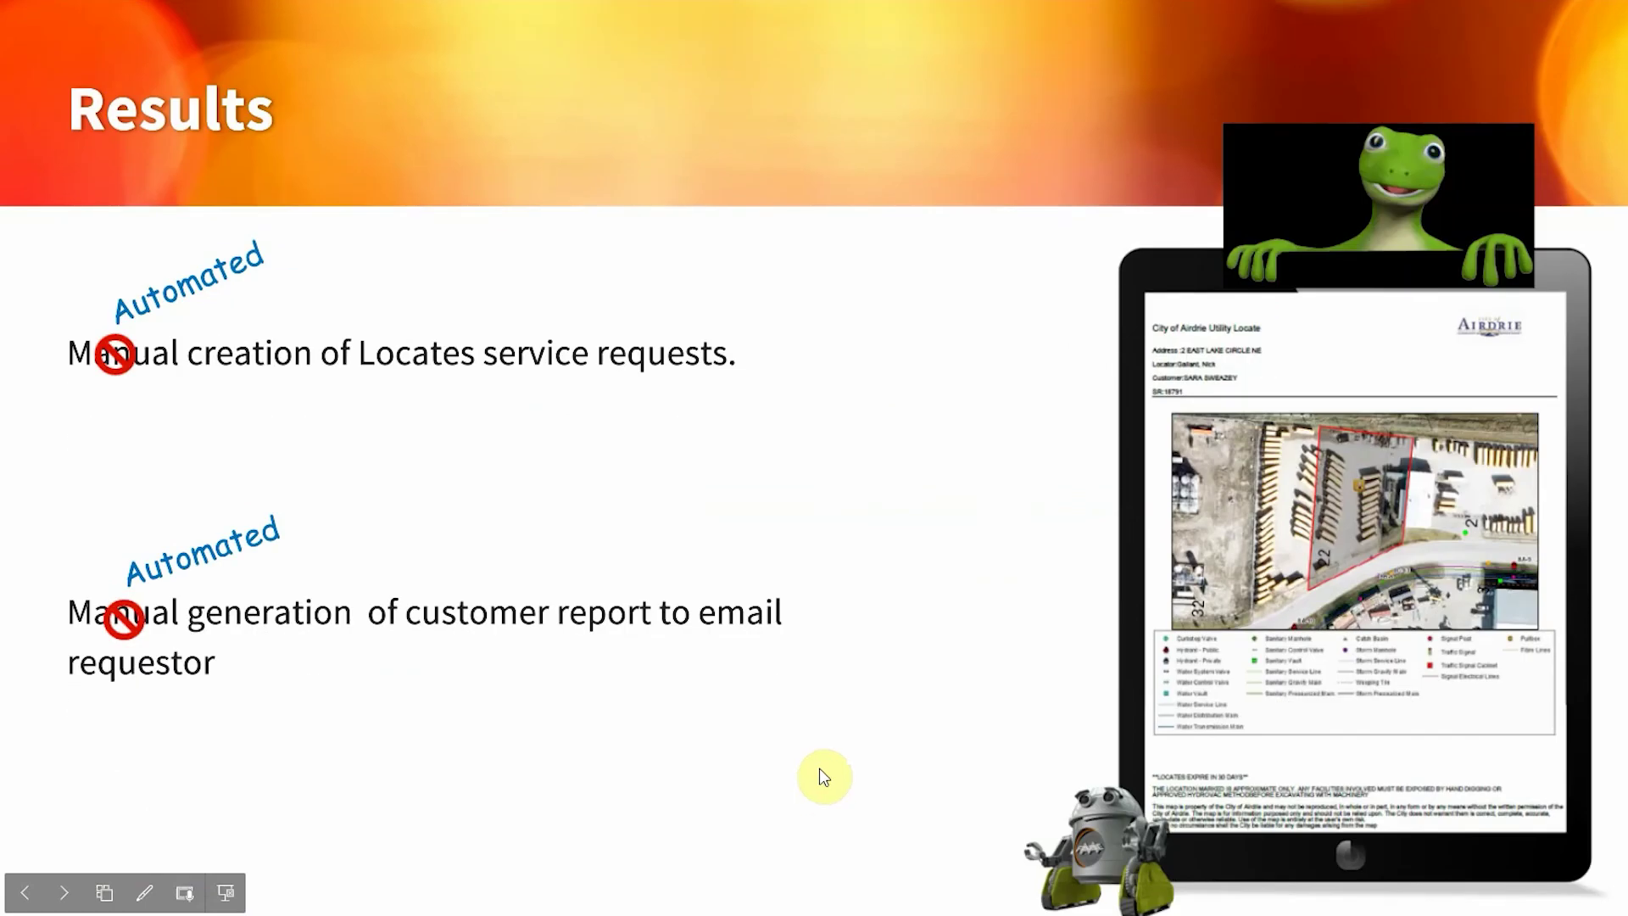